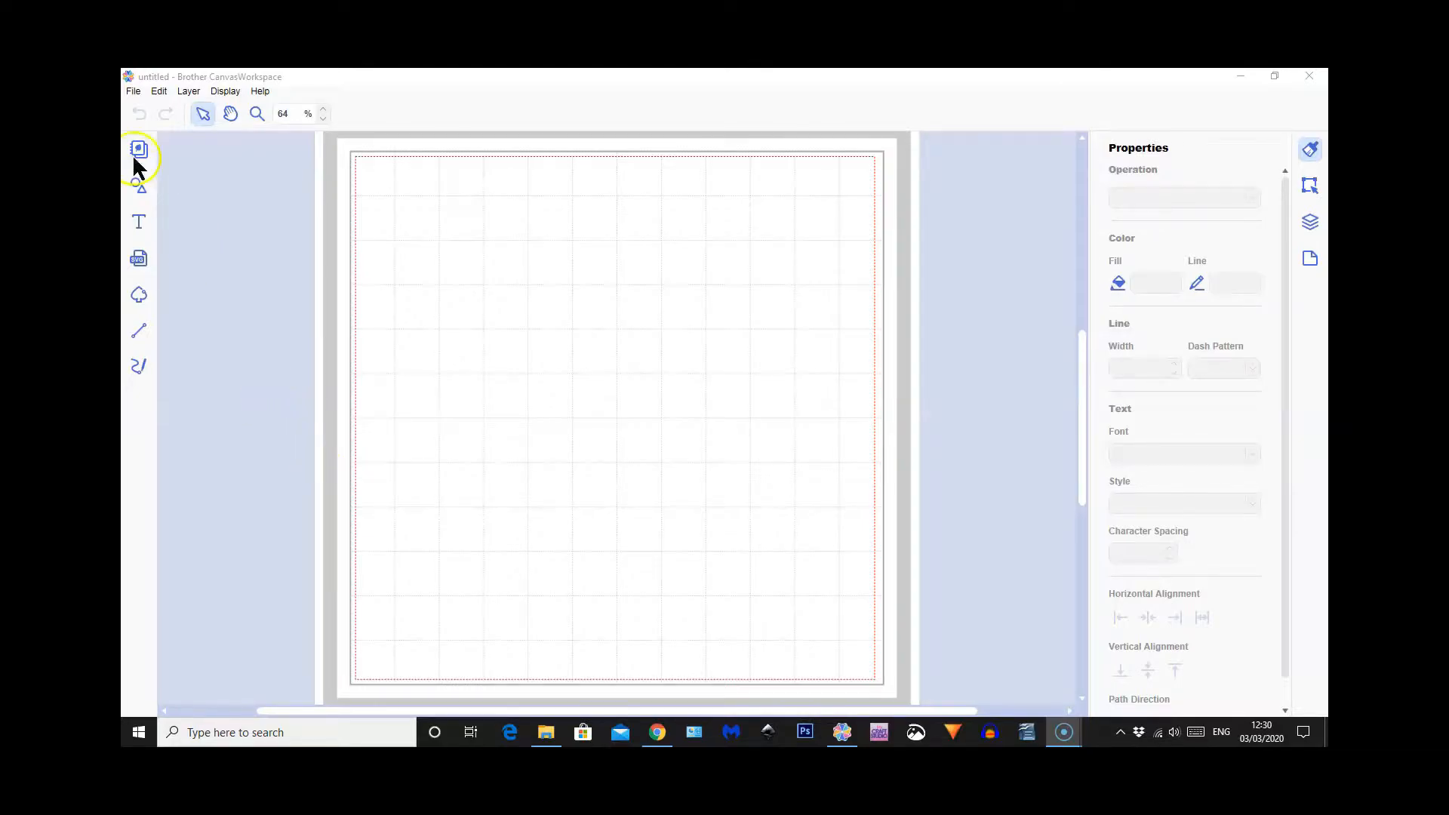
# Add a plain square from the Square shapes and place it on the mat at about X 2.60, Y 2.45
pyautogui.click(140, 186)
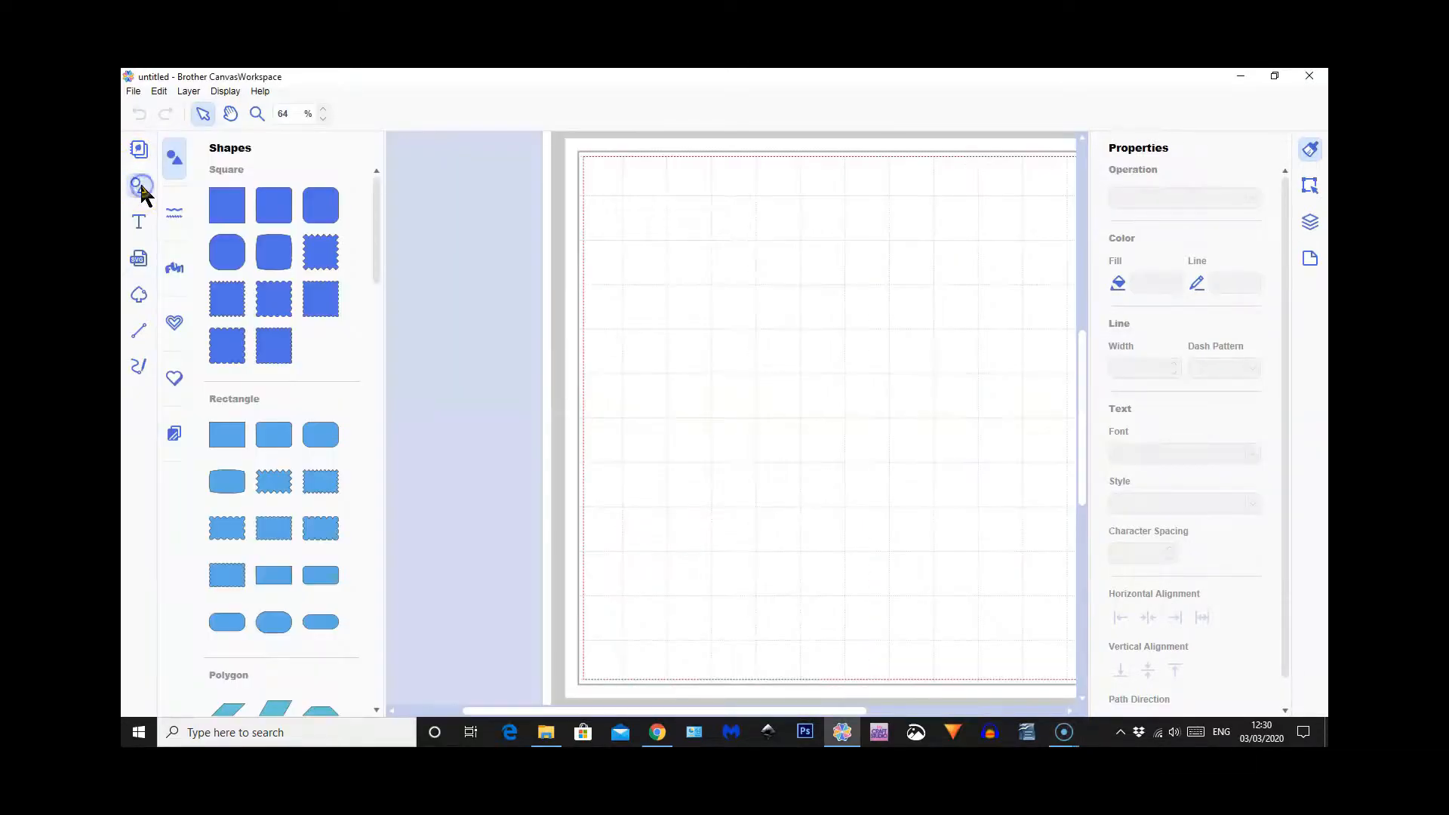
pyautogui.click(227, 206)
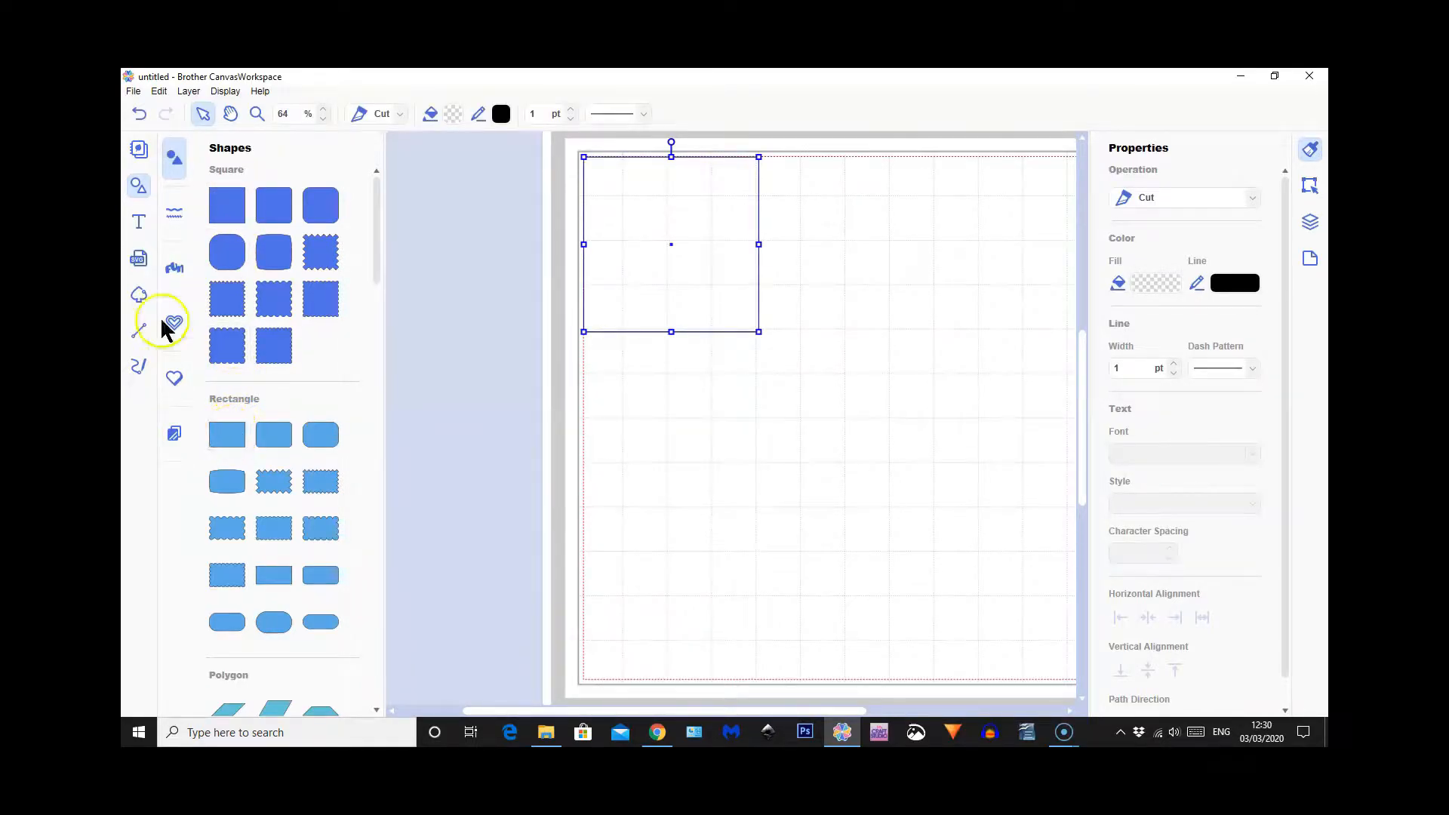
pyautogui.click(139, 186)
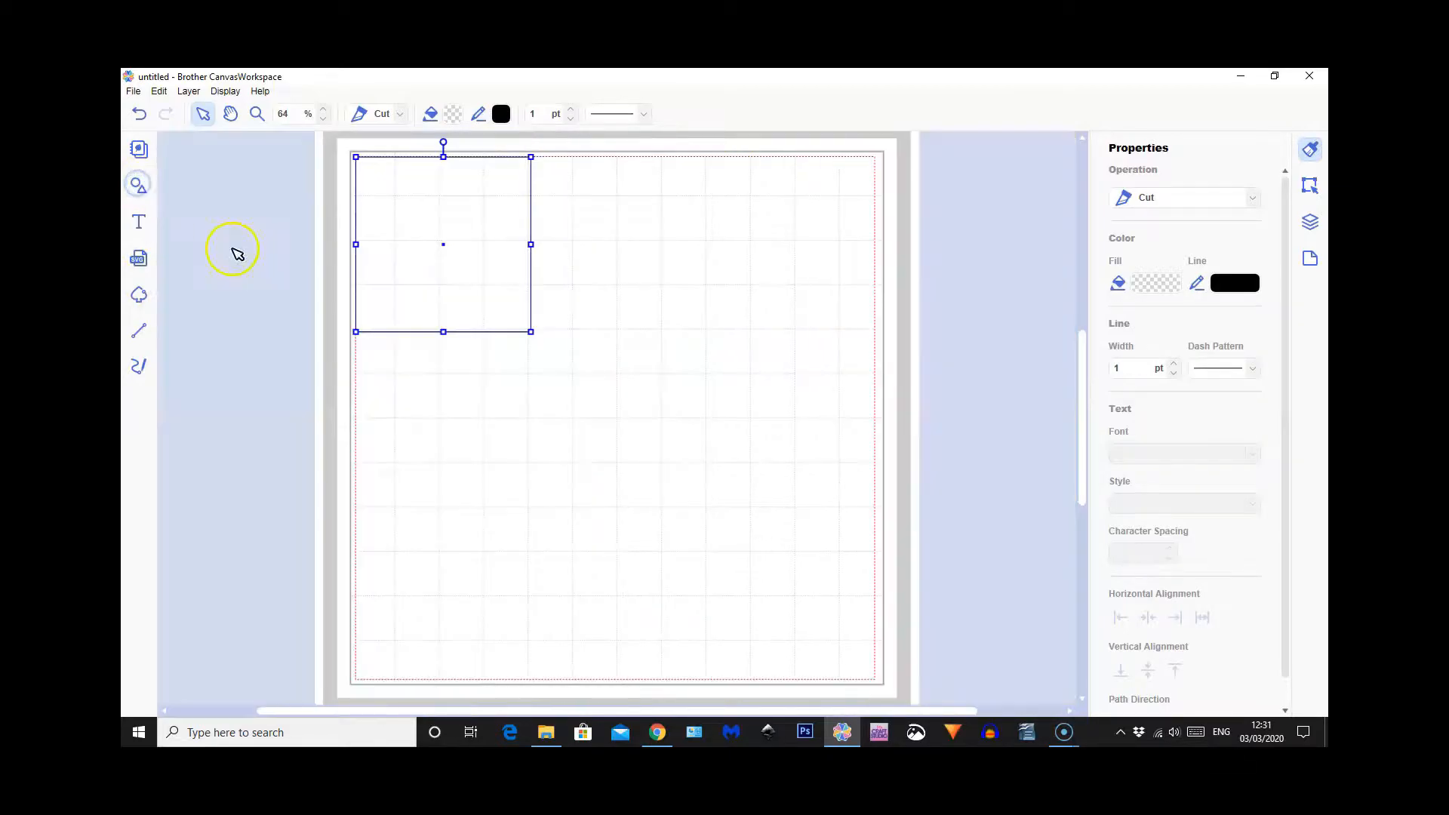
pyautogui.moveTo(496, 296); pyautogui.dragTo(604, 398)
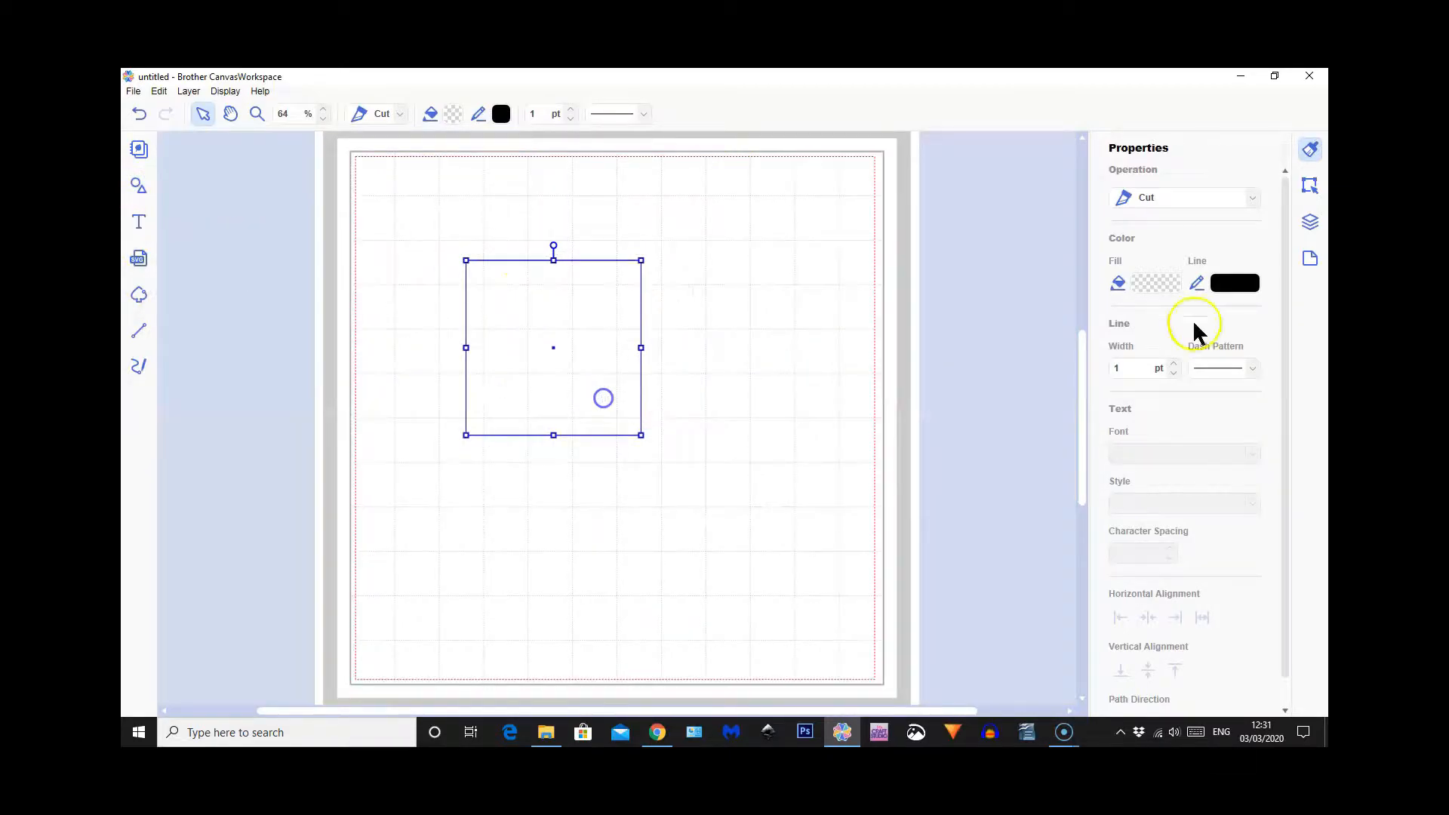
# Resize the square to 8 by 8 with its aspect ratio maintained, and reposition it at about X 2.98, Y 1.48
pyautogui.click(1310, 185)
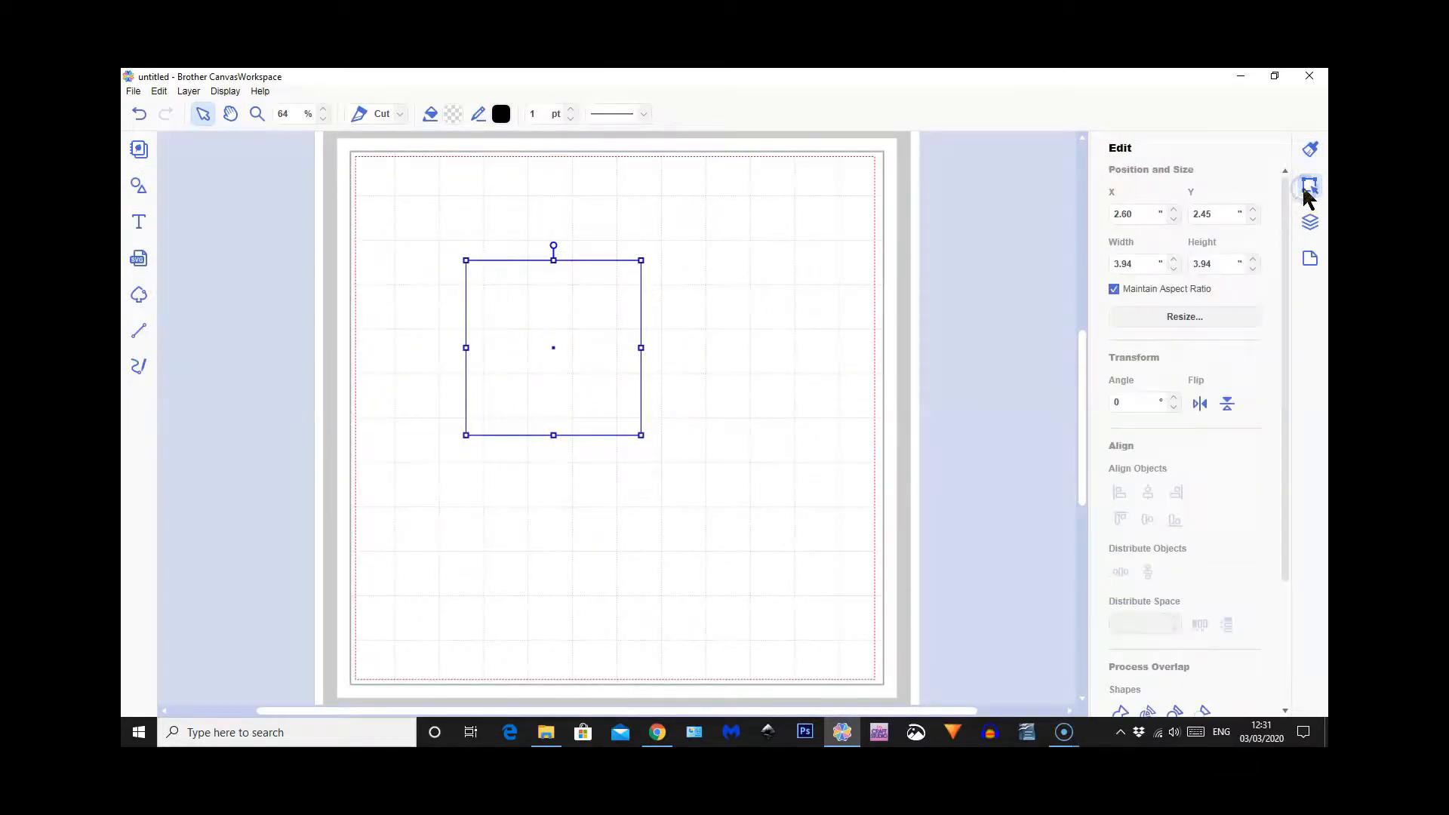
pyautogui.click(1138, 263)
pyautogui.doubleClick(1137, 263)
pyautogui.write('8')
pyautogui.press('Return')
pyautogui.moveTo(544, 437); pyautogui.dragTo(512, 398)
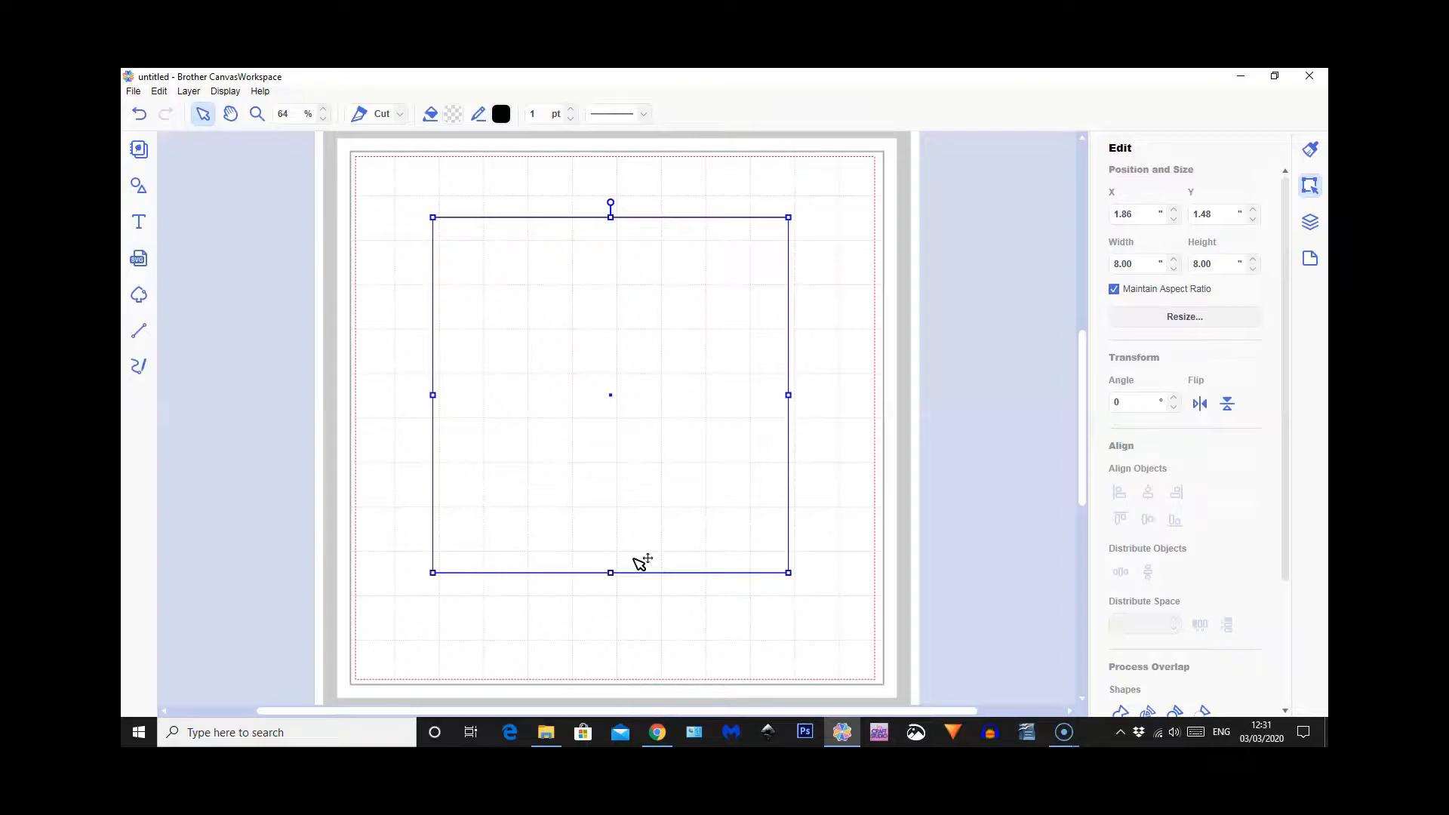
pyautogui.moveTo(613, 434); pyautogui.dragTo(661, 434)
# Disable Maintain Aspect Ratio, set the square's width to 10, and move the resulting rectangle to about X 0.99, Y 1.04
pyautogui.click(1115, 290)
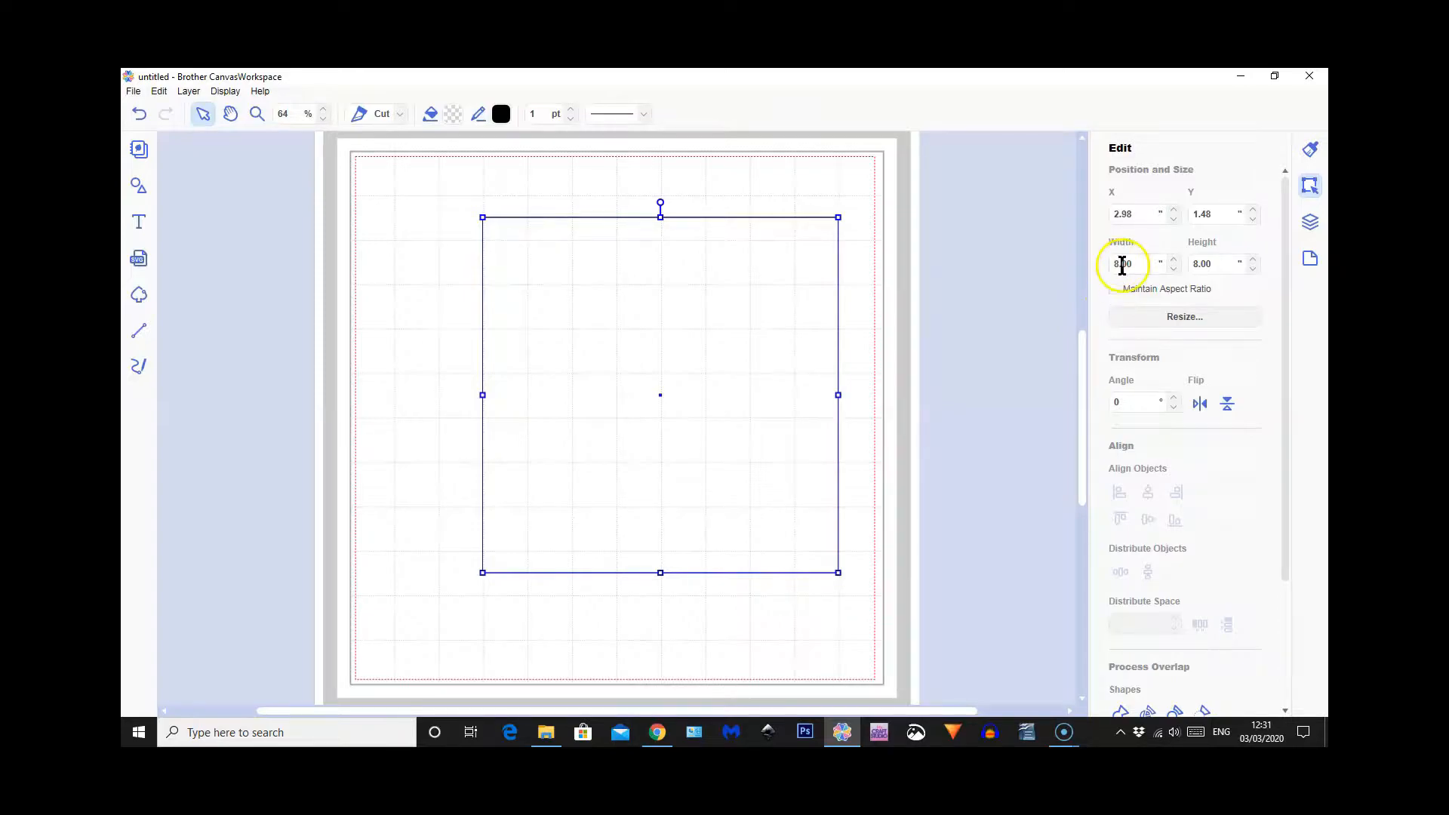
pyautogui.click(1116, 263)
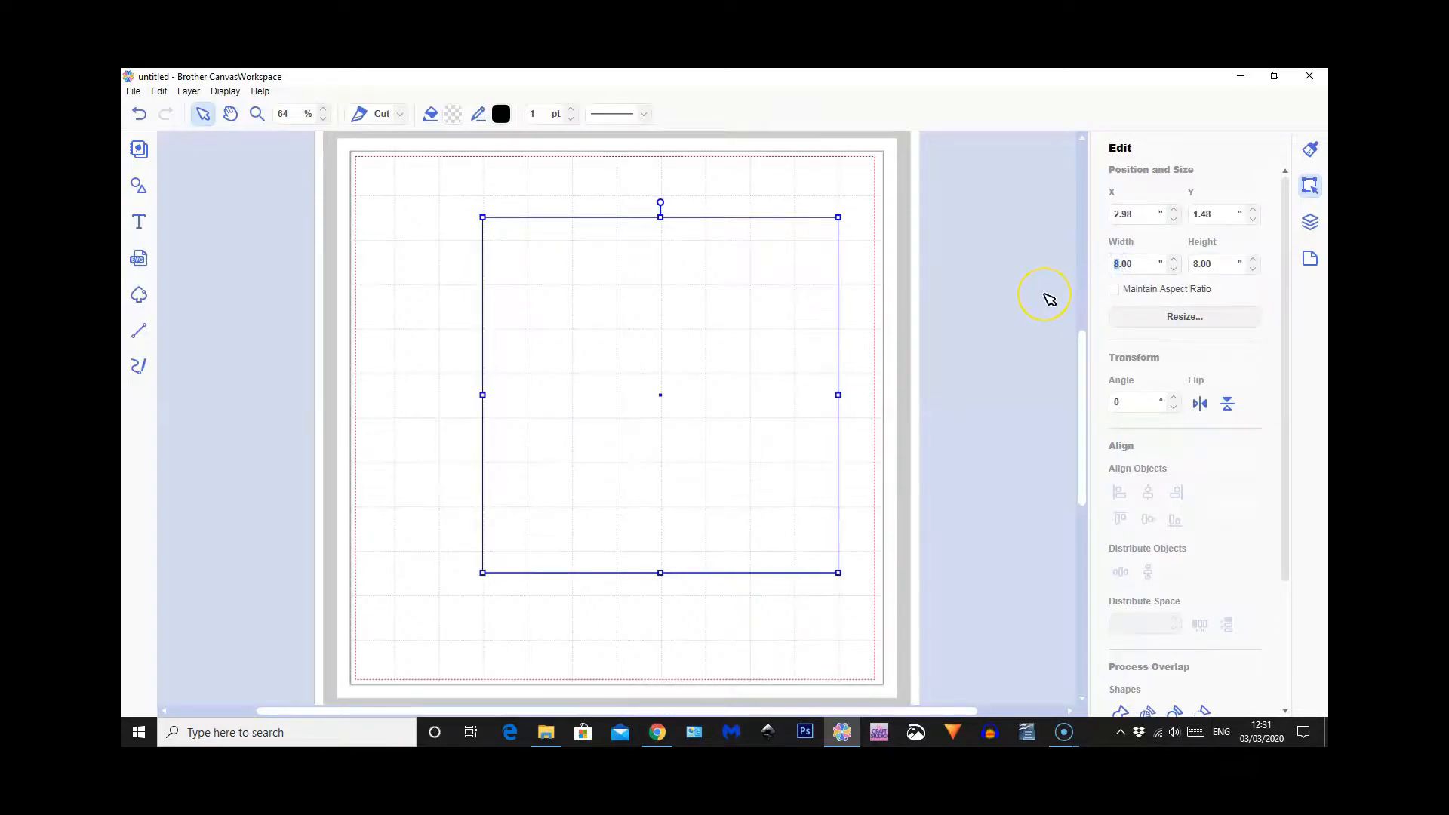
pyautogui.press('Return')
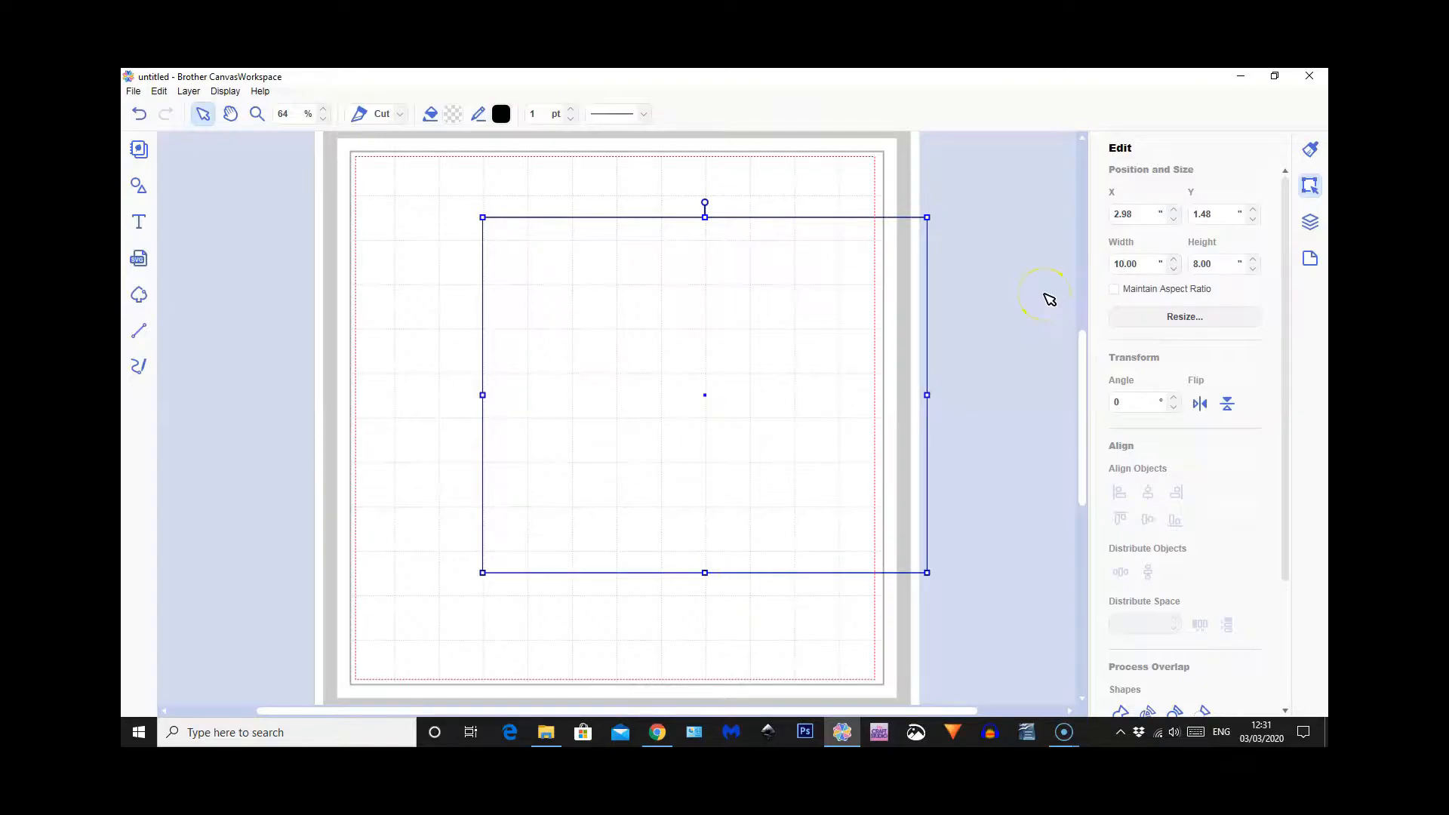
pyautogui.moveTo(786, 391); pyautogui.dragTo(696, 375)
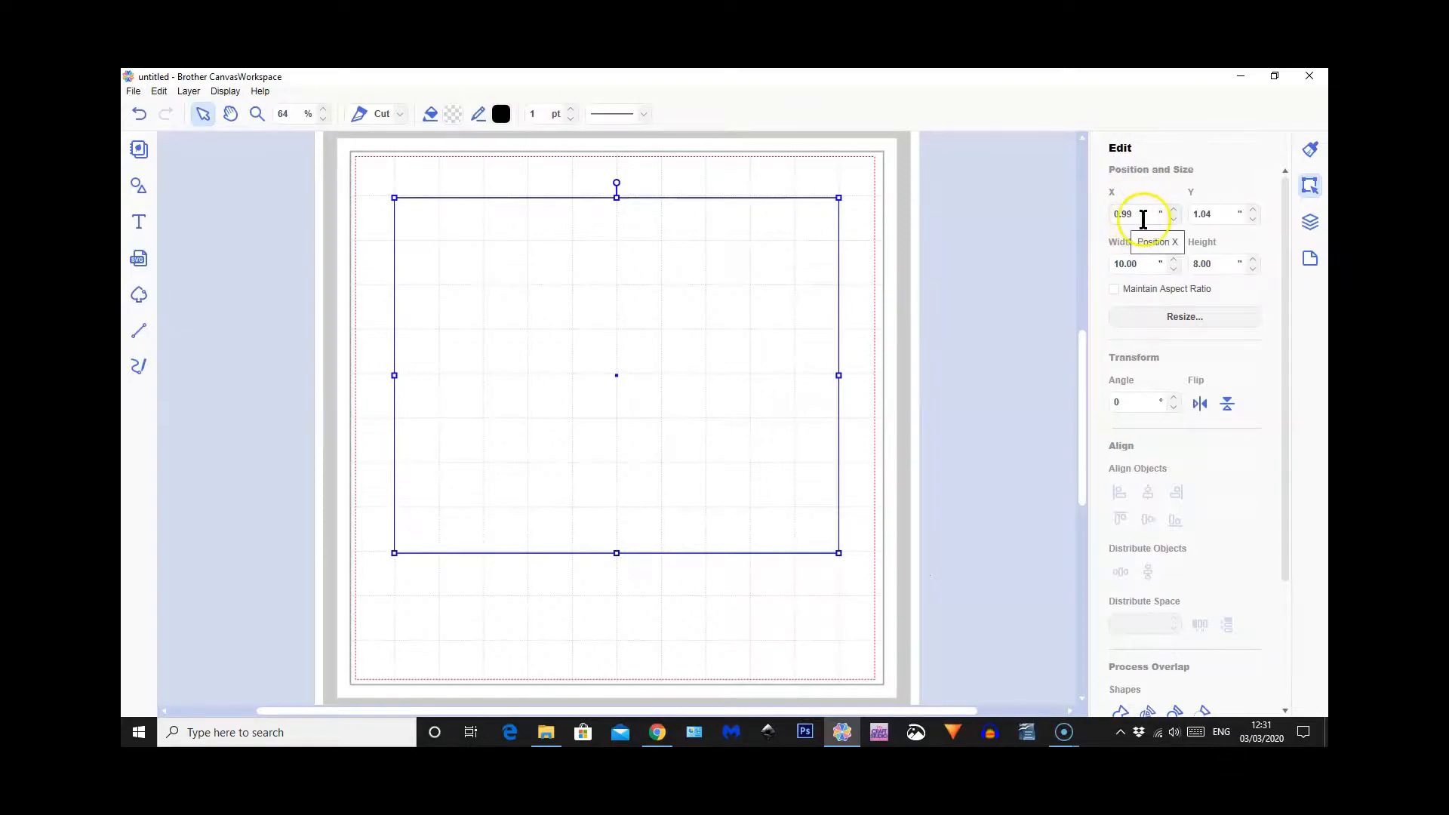
# Nudge the rectangle onto the grid lines at exactly X 1.00, Y 1.00
pyautogui.press('Down')
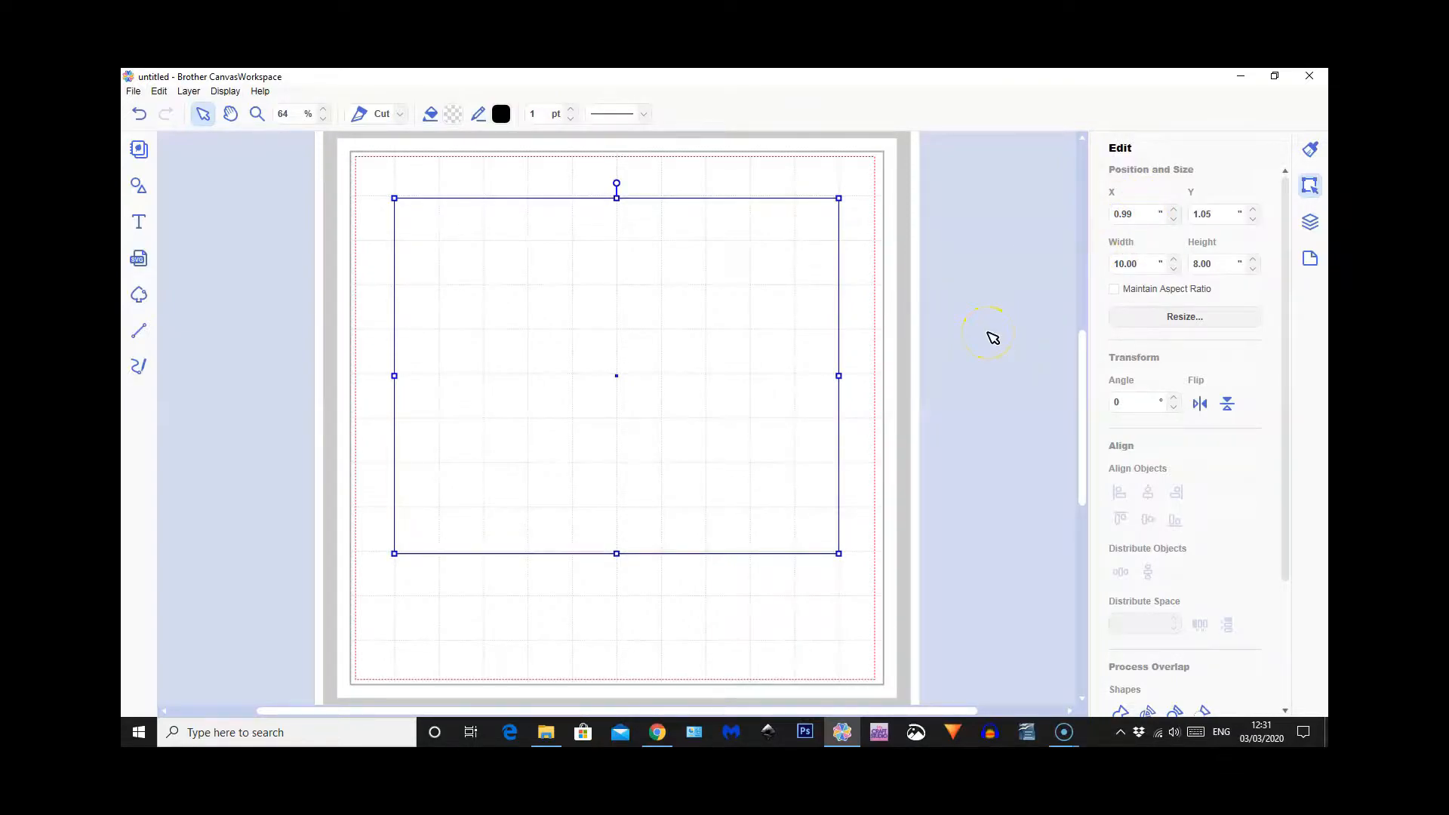
pyautogui.press('Up')
pyautogui.press('Up')
pyautogui.press('Up')
pyautogui.press('Up')
pyautogui.press('Up')
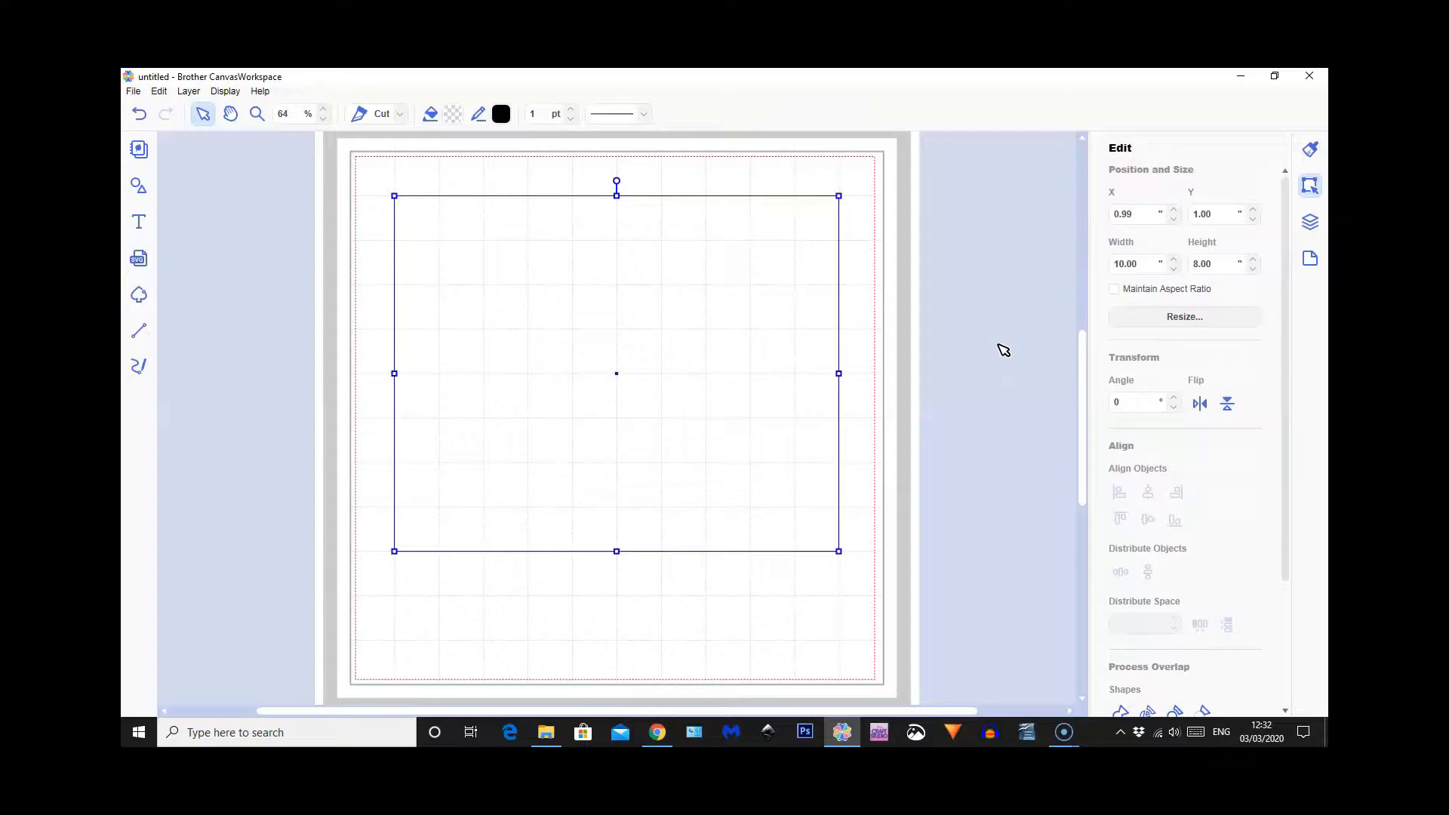
pyautogui.press('Right')
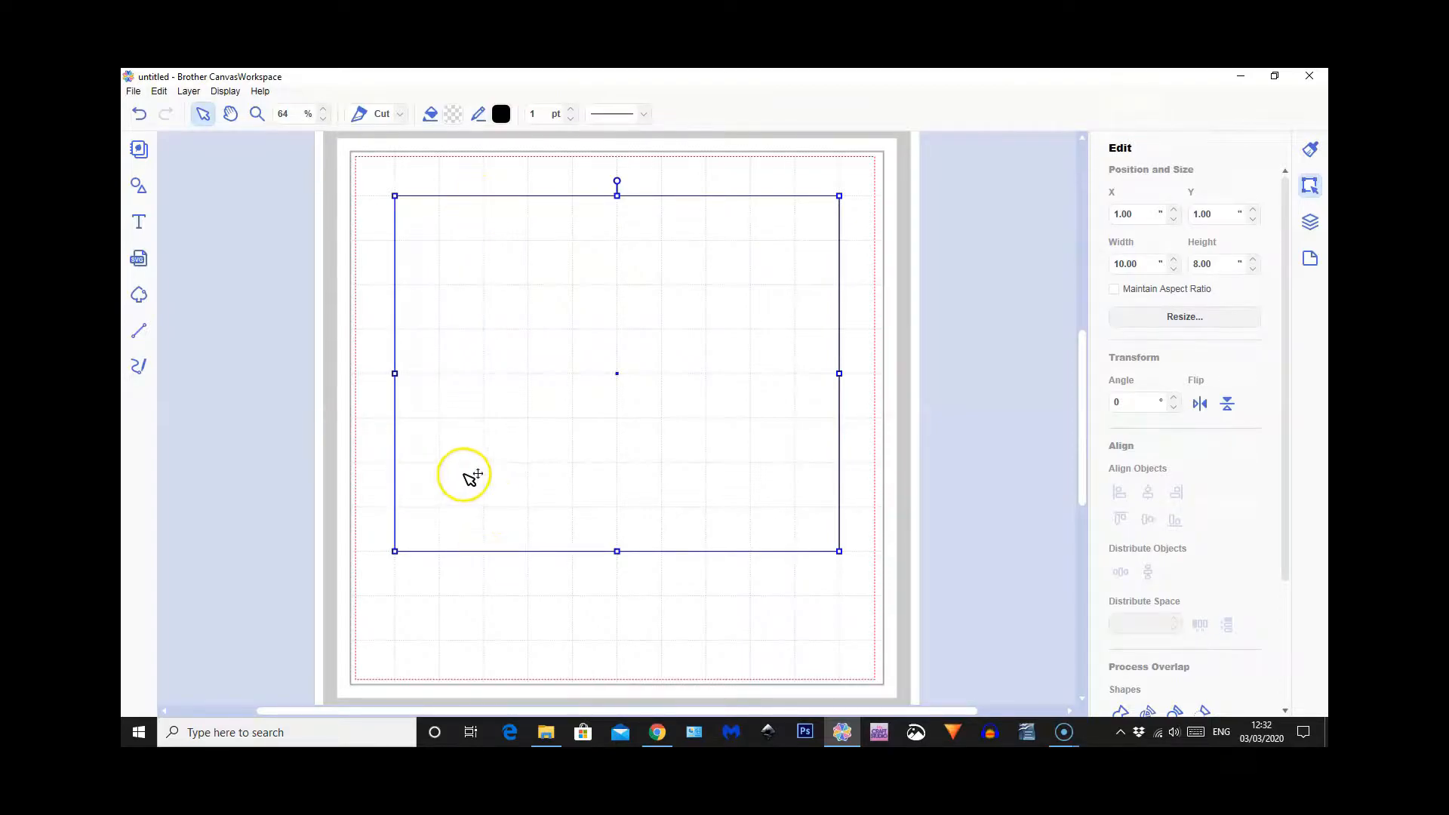
# Draw a vertical line about 7.98 high across the rectangle at about X 3.05 and give it the spaced short-dash pattern
pyautogui.click(138, 332)
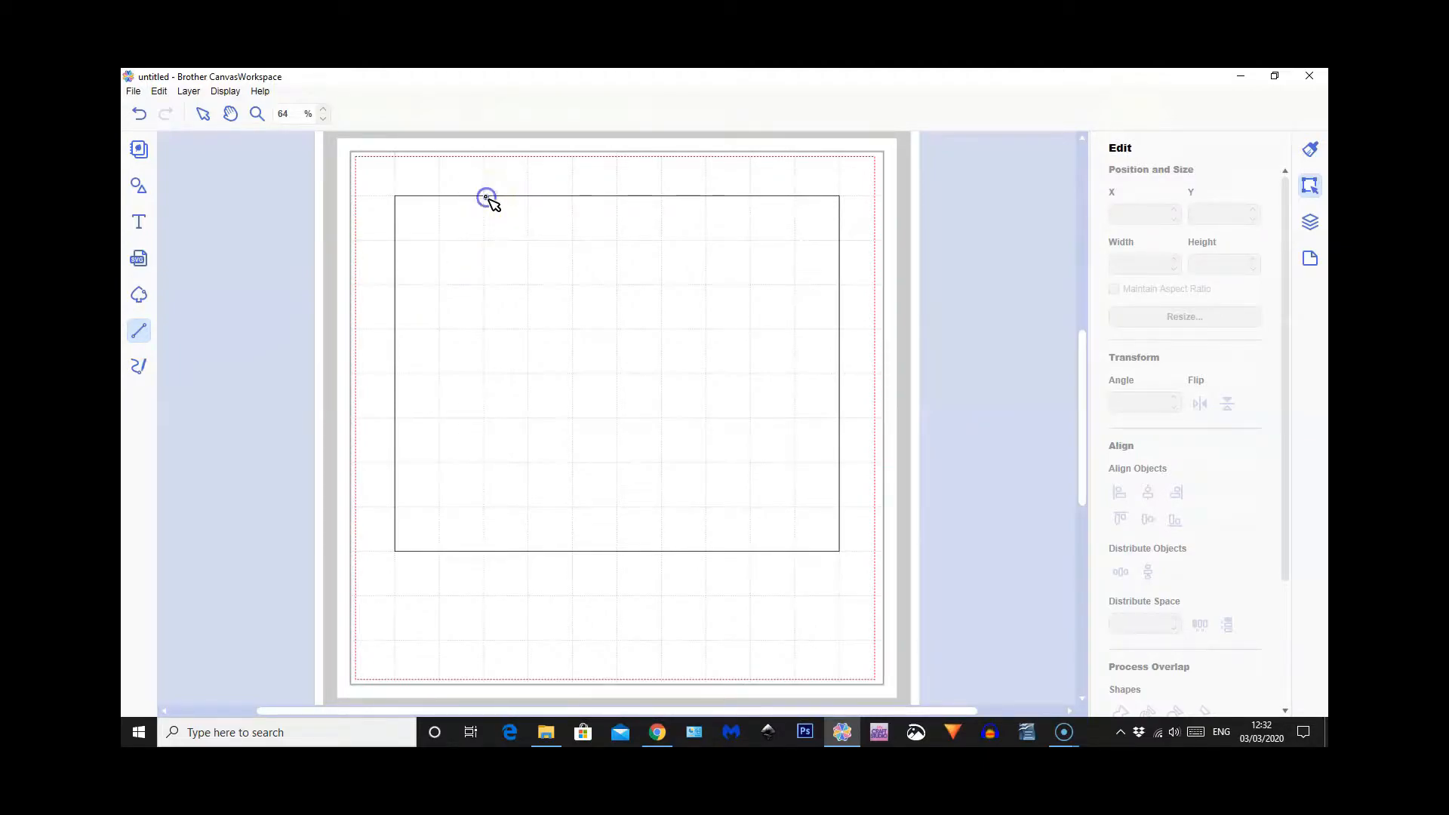
pyautogui.moveTo(487, 198); pyautogui.dragTo(486, 551)
pyautogui.click(614, 114)
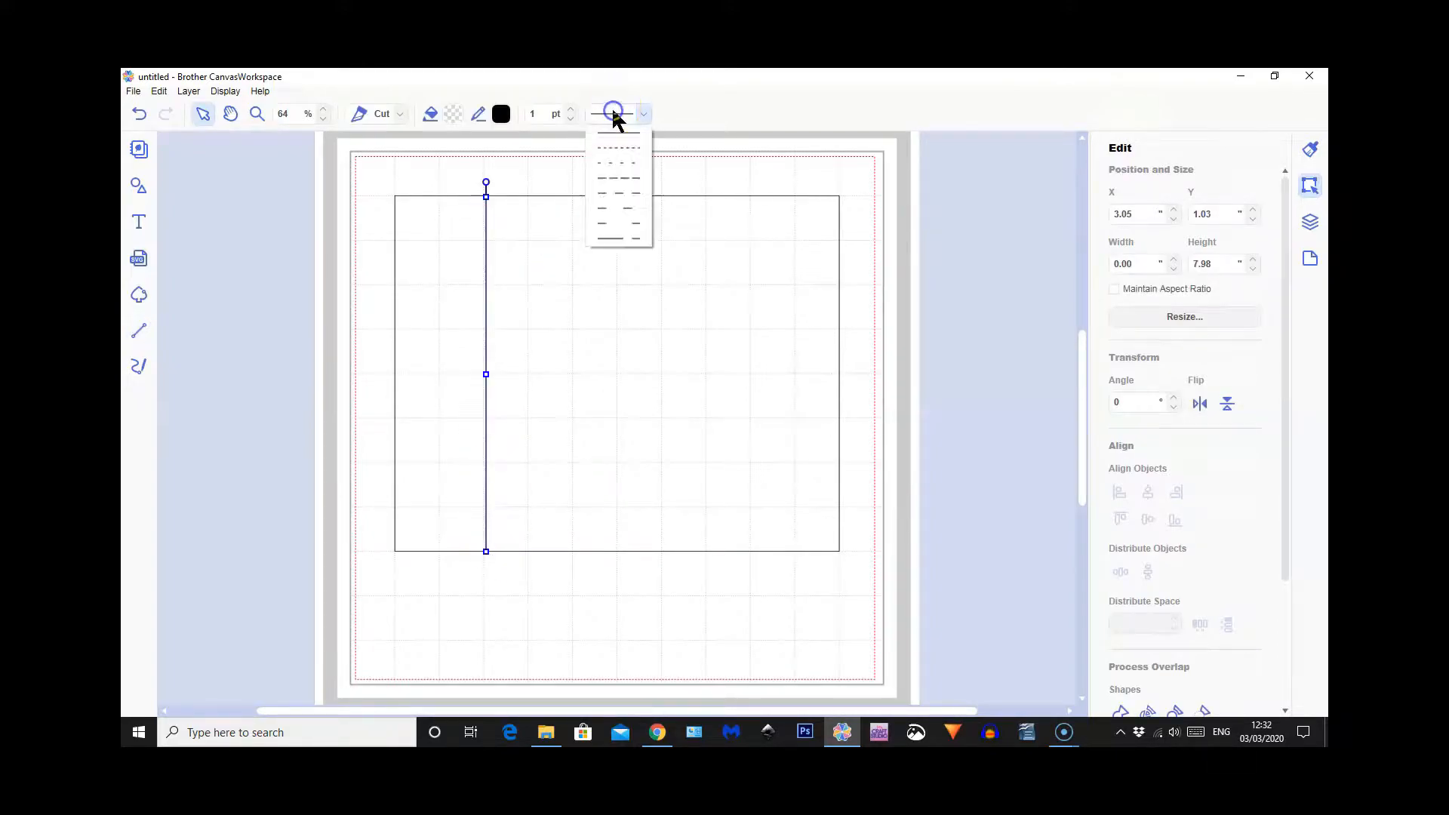
pyautogui.click(618, 163)
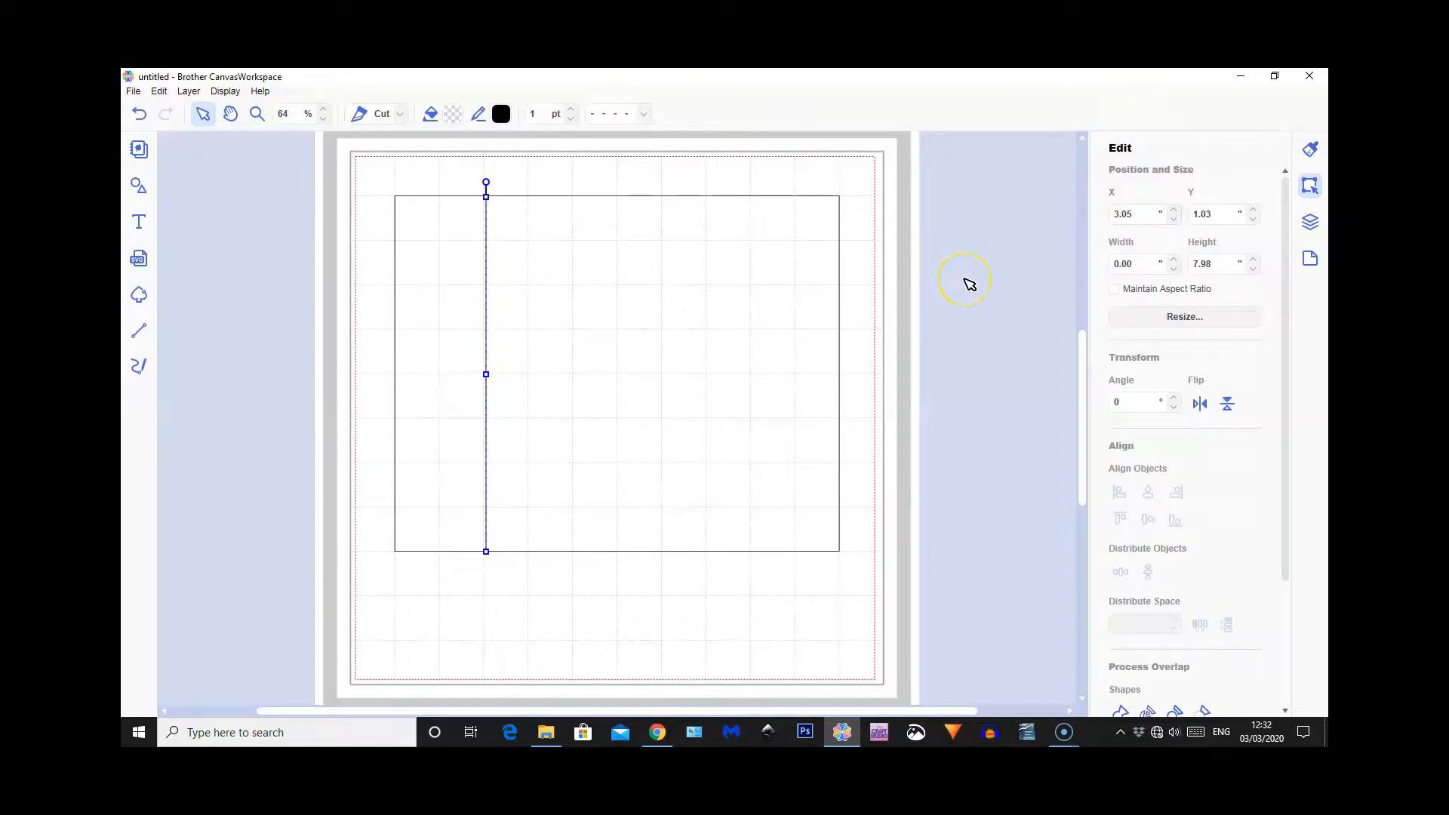
# Nudge the dashed line onto the grid line at X 3.00, with its upper end at Y 1.01, and deselect it
pyautogui.press('Left')
pyautogui.press('Left')
pyautogui.press('Left')
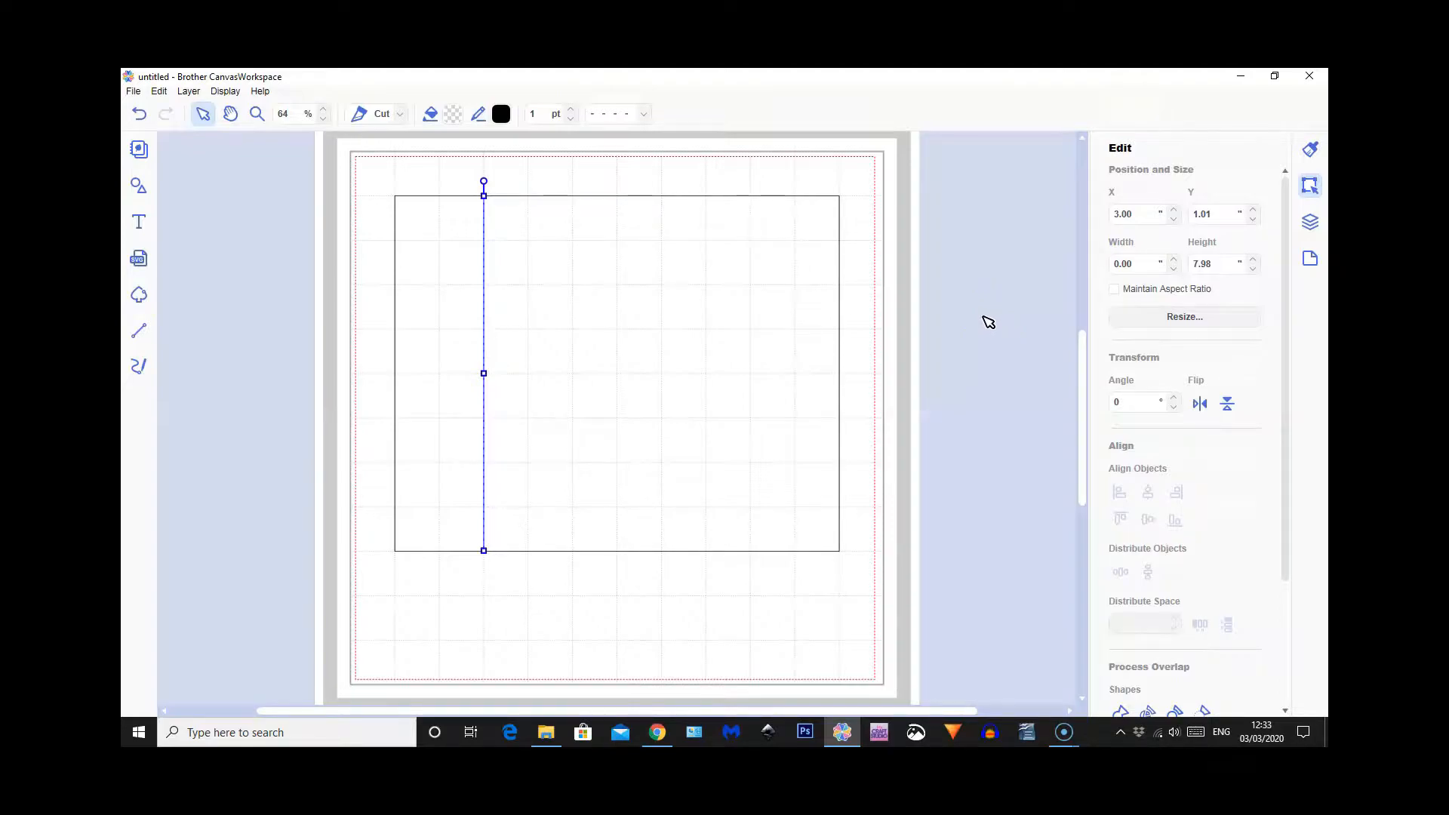
pyautogui.click(984, 317)
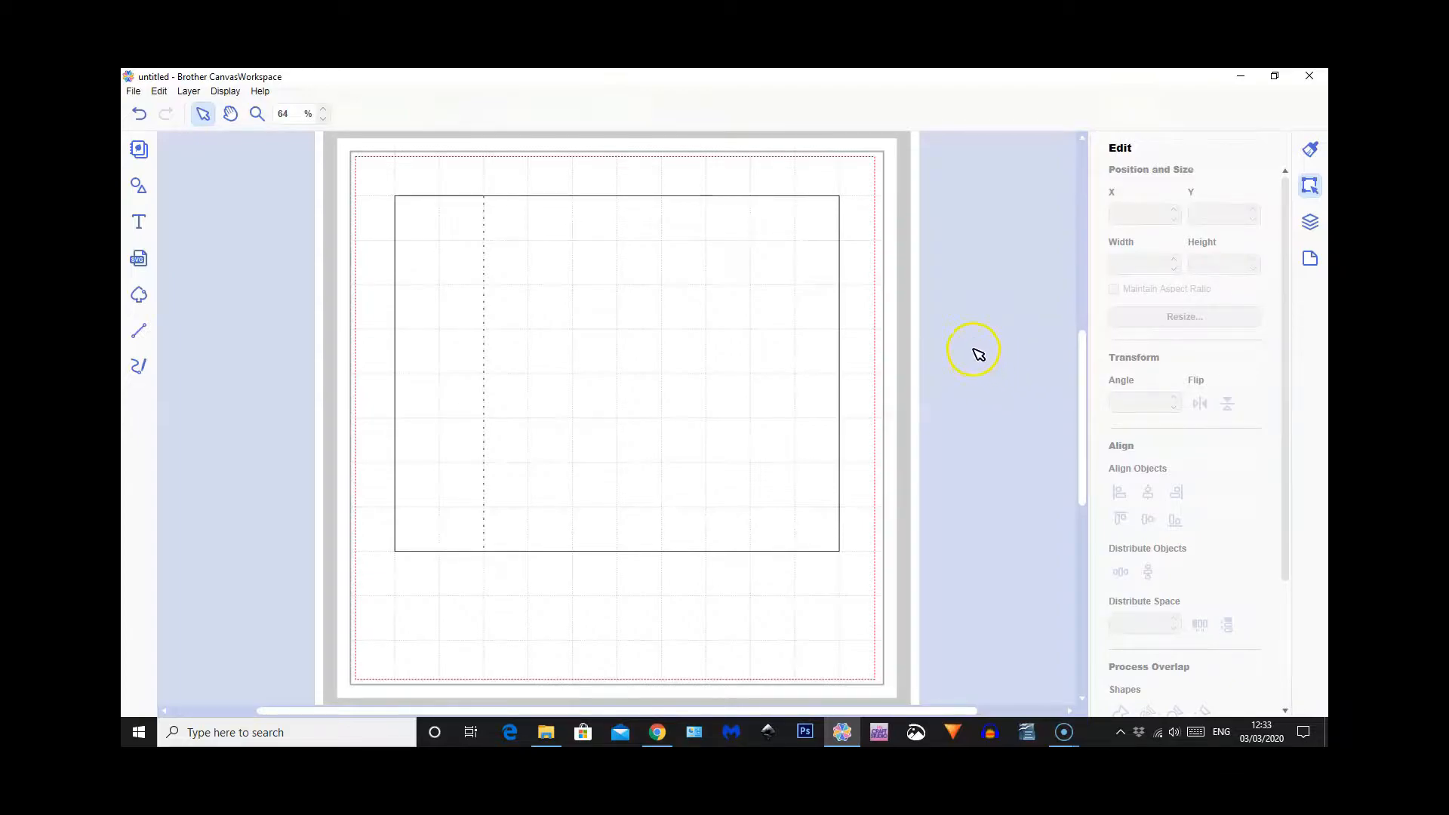
# Select the rectangle together with the dashed line and group them
pyautogui.moveTo(361, 170); pyautogui.dragTo(762, 478)
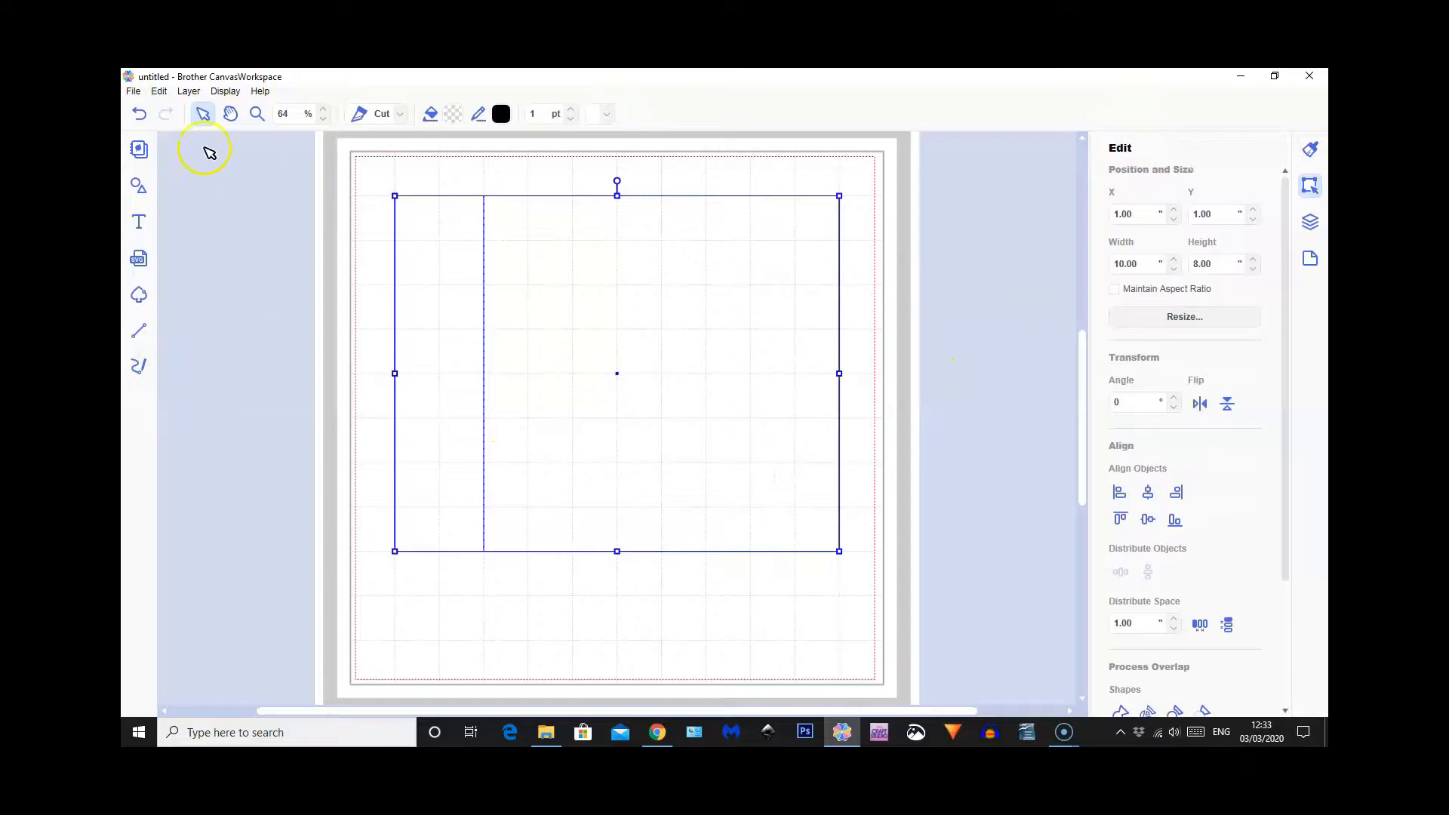
pyautogui.click(188, 94)
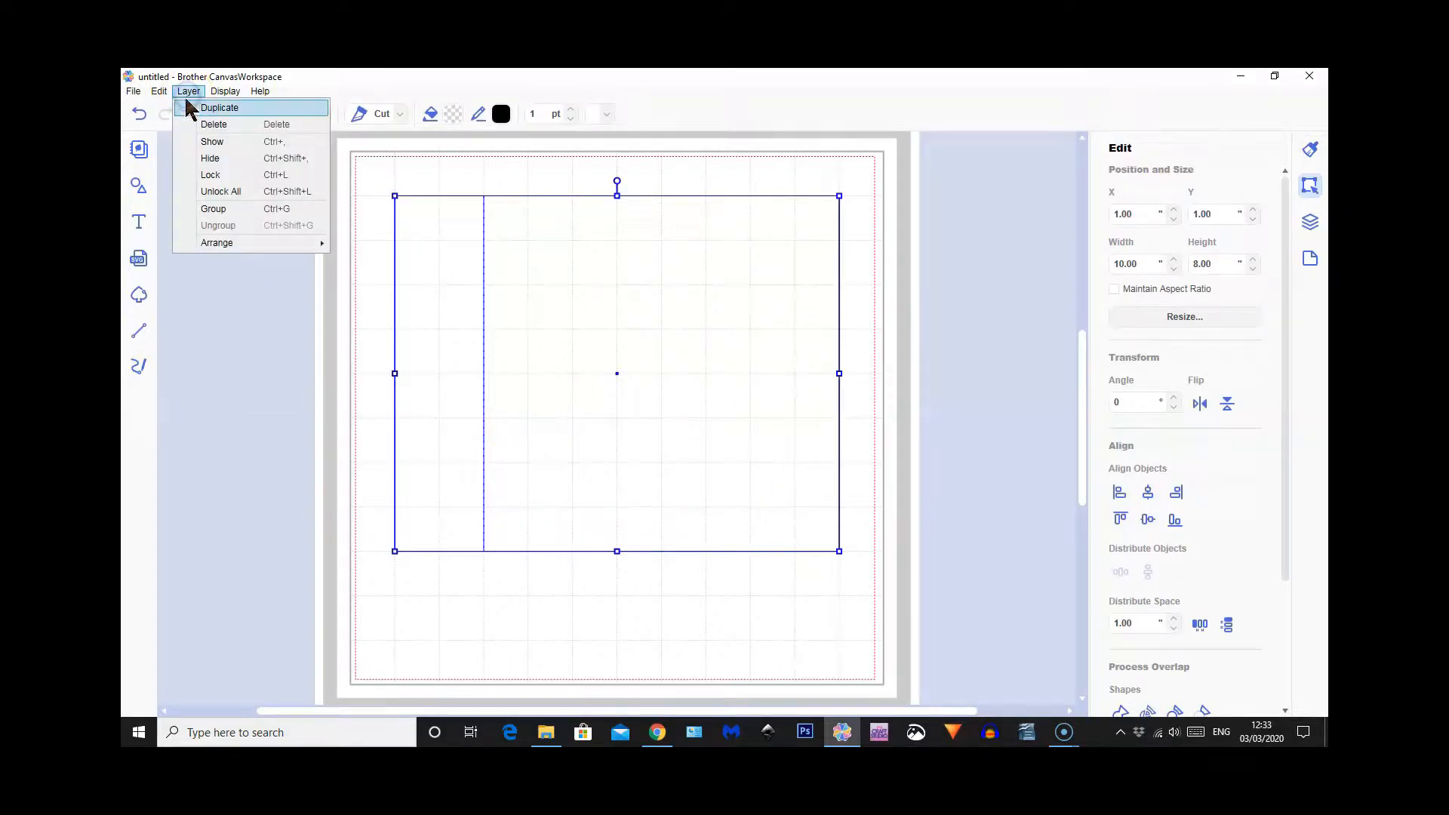
pyautogui.click(215, 209)
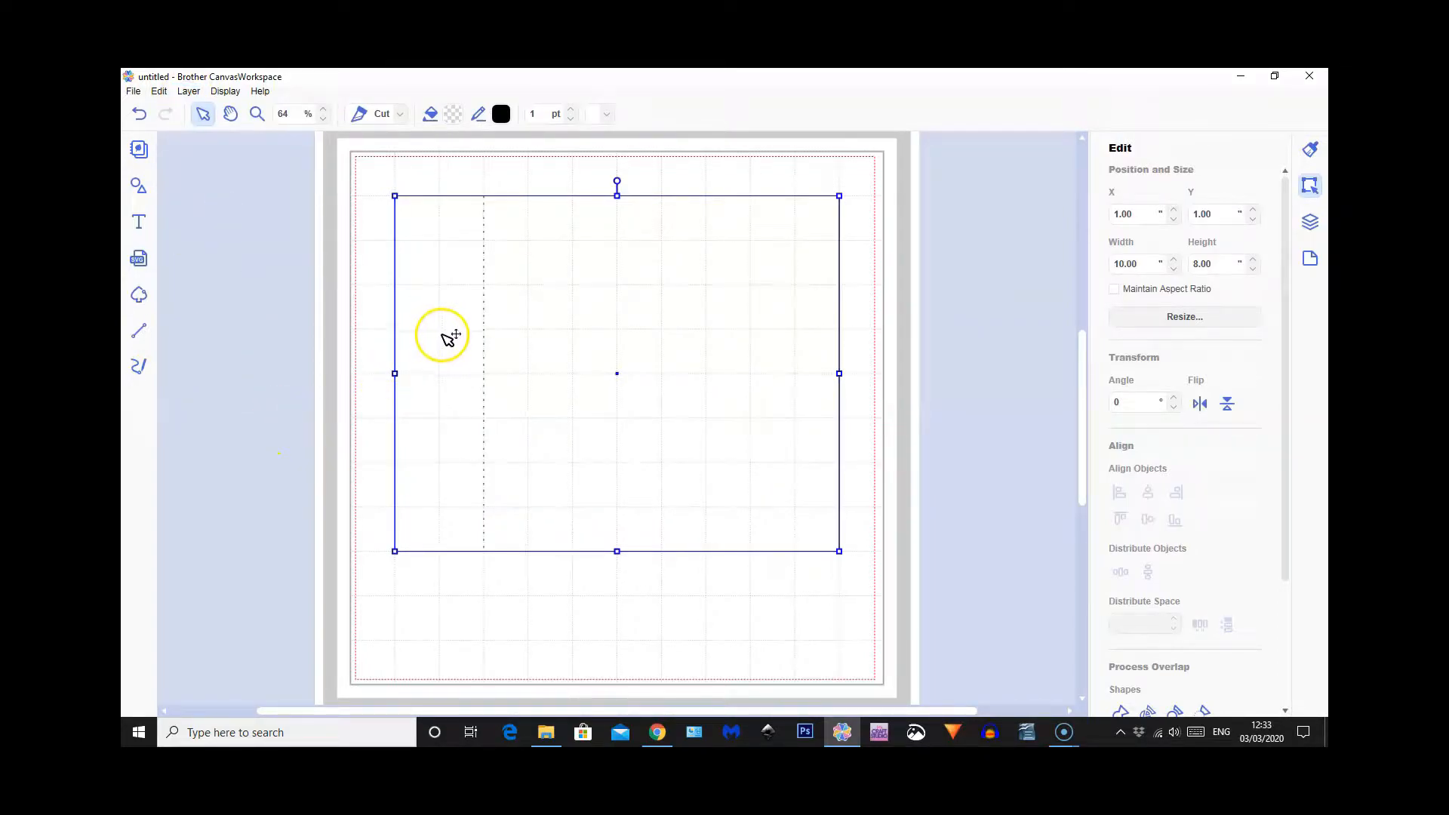
pyautogui.click(440, 235)
# Duplicate the grouped panel, offset the copy to about X 1.11, Y 0.30, and delete that copy
pyautogui.click(187, 93)
pyautogui.click(224, 147)
pyautogui.moveTo(635, 365); pyautogui.dragTo(625, 319)
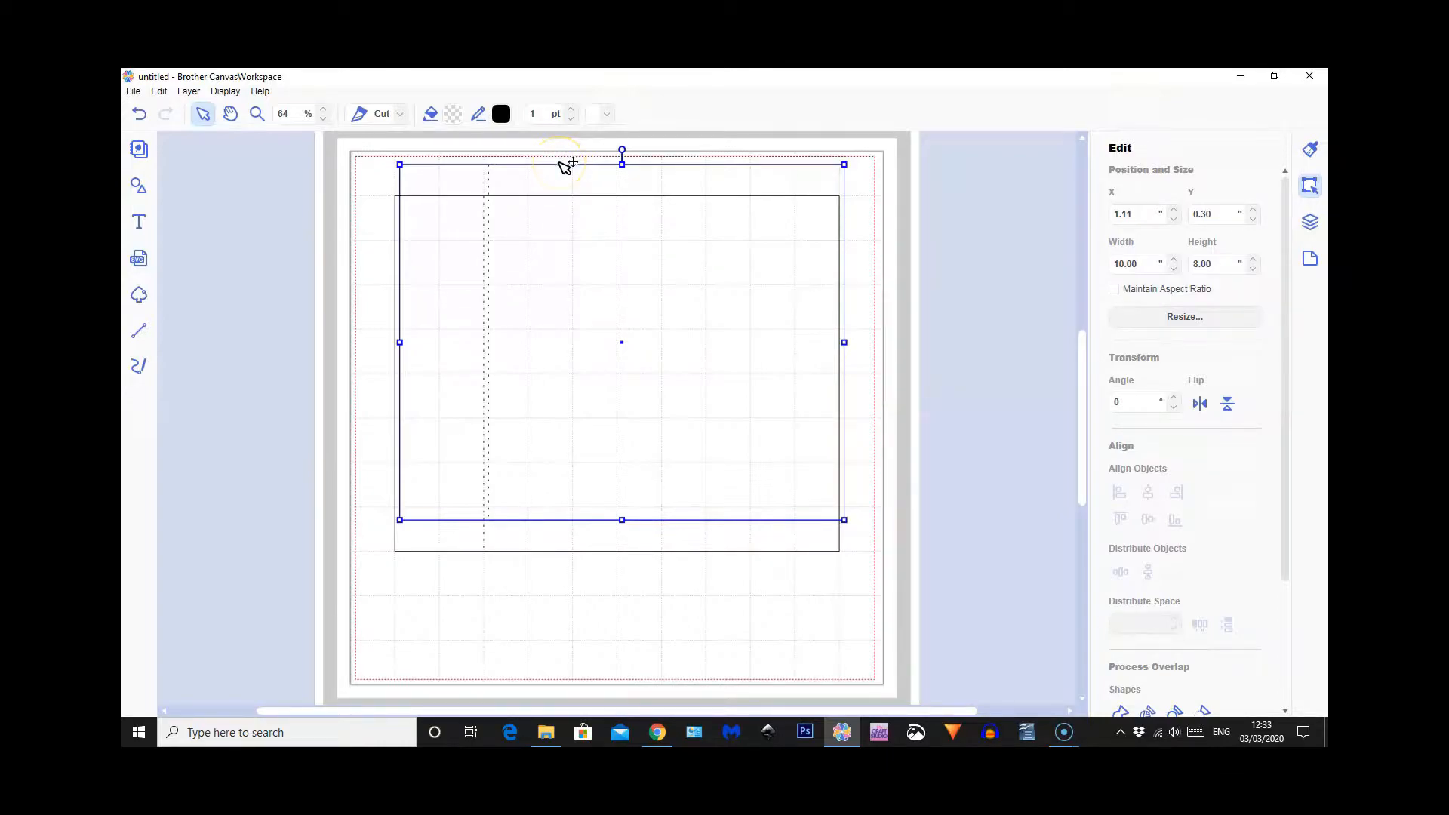
pyautogui.click(567, 182)
pyautogui.click(519, 180)
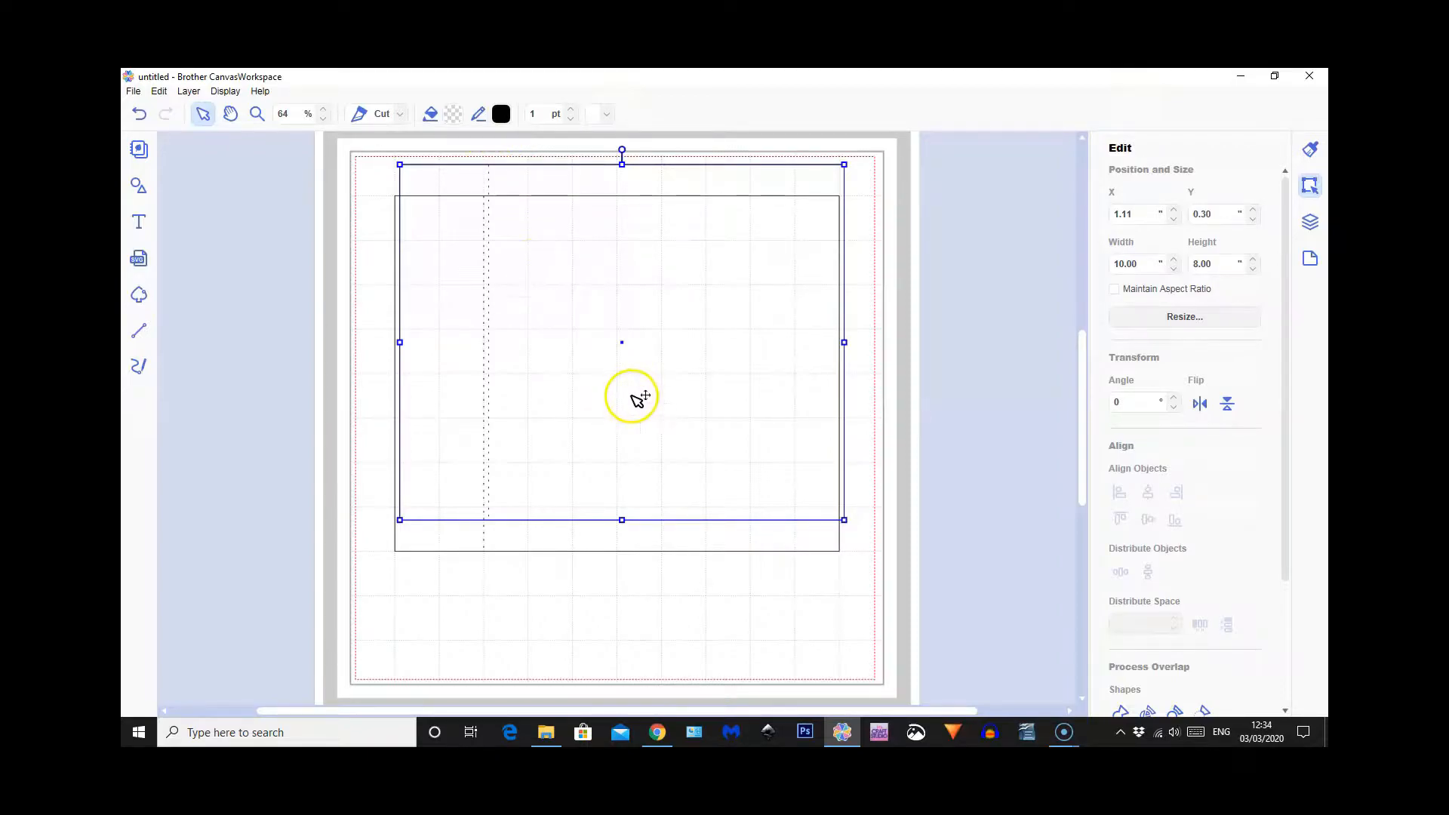
pyautogui.press('Delete')
# Move the grouped panel off the mat's right side to about X 12.14, Y 0.15
pyautogui.moveTo(546, 312); pyautogui.dragTo(607, 271)
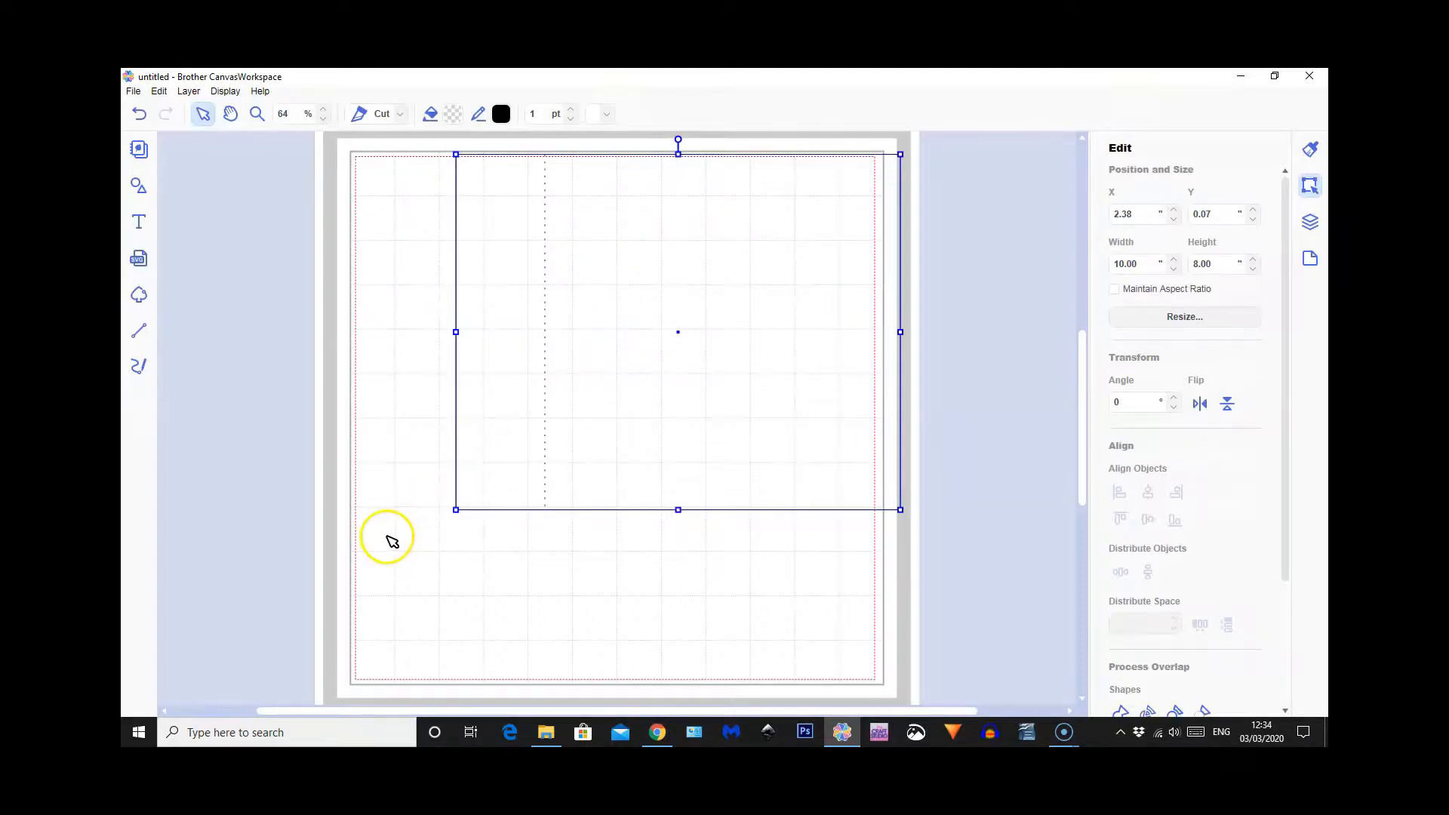
pyautogui.click(578, 223)
pyautogui.moveTo(579, 225); pyautogui.dragTo(1015, 228)
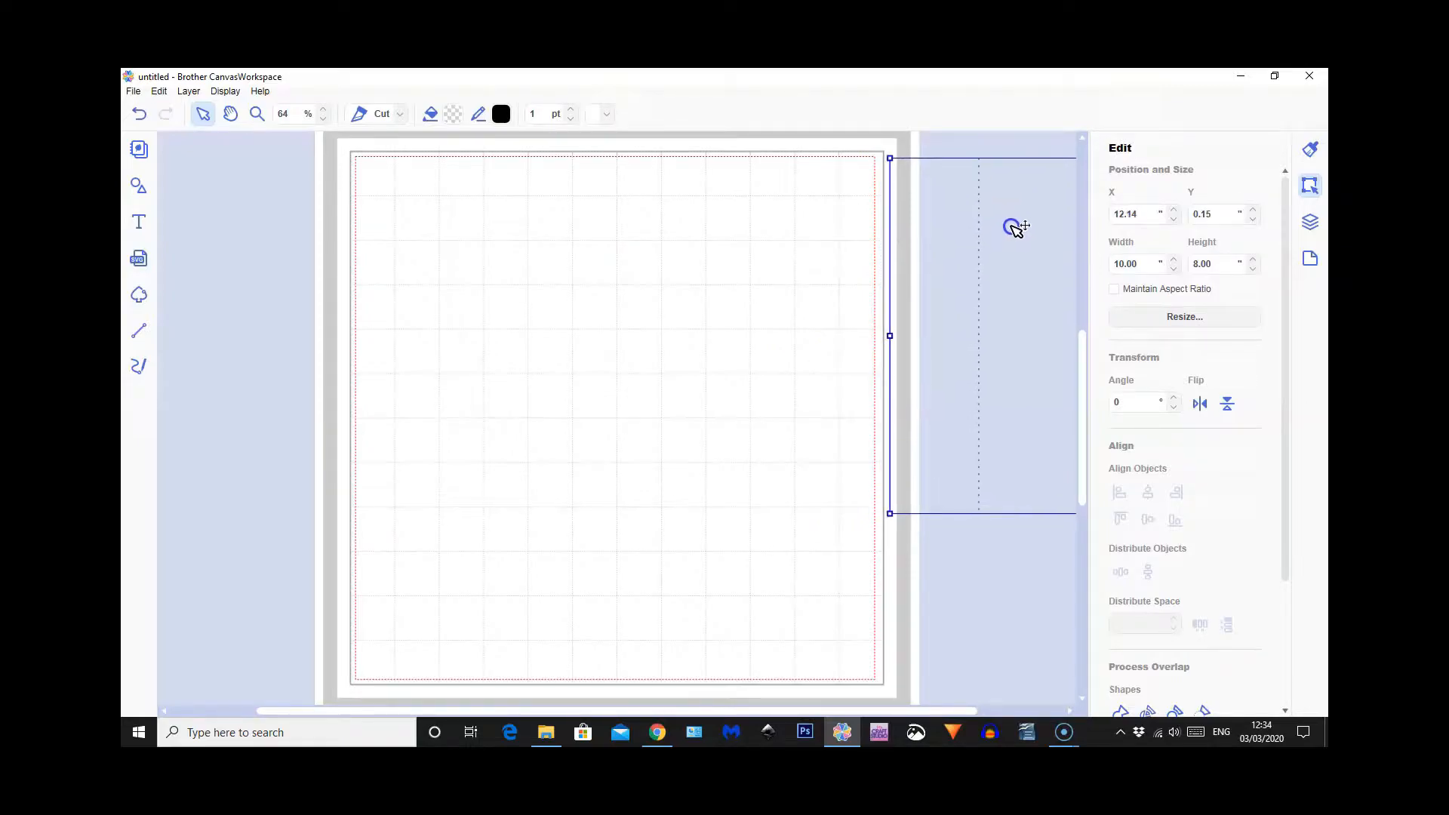
# Add a second plain square to the mat at about X 2.82, Y 1.19 and enable Maintain Aspect Ratio for it
pyautogui.click(141, 188)
pyautogui.click(223, 207)
pyautogui.click(141, 189)
pyautogui.moveTo(408, 208); pyautogui.dragTo(516, 251)
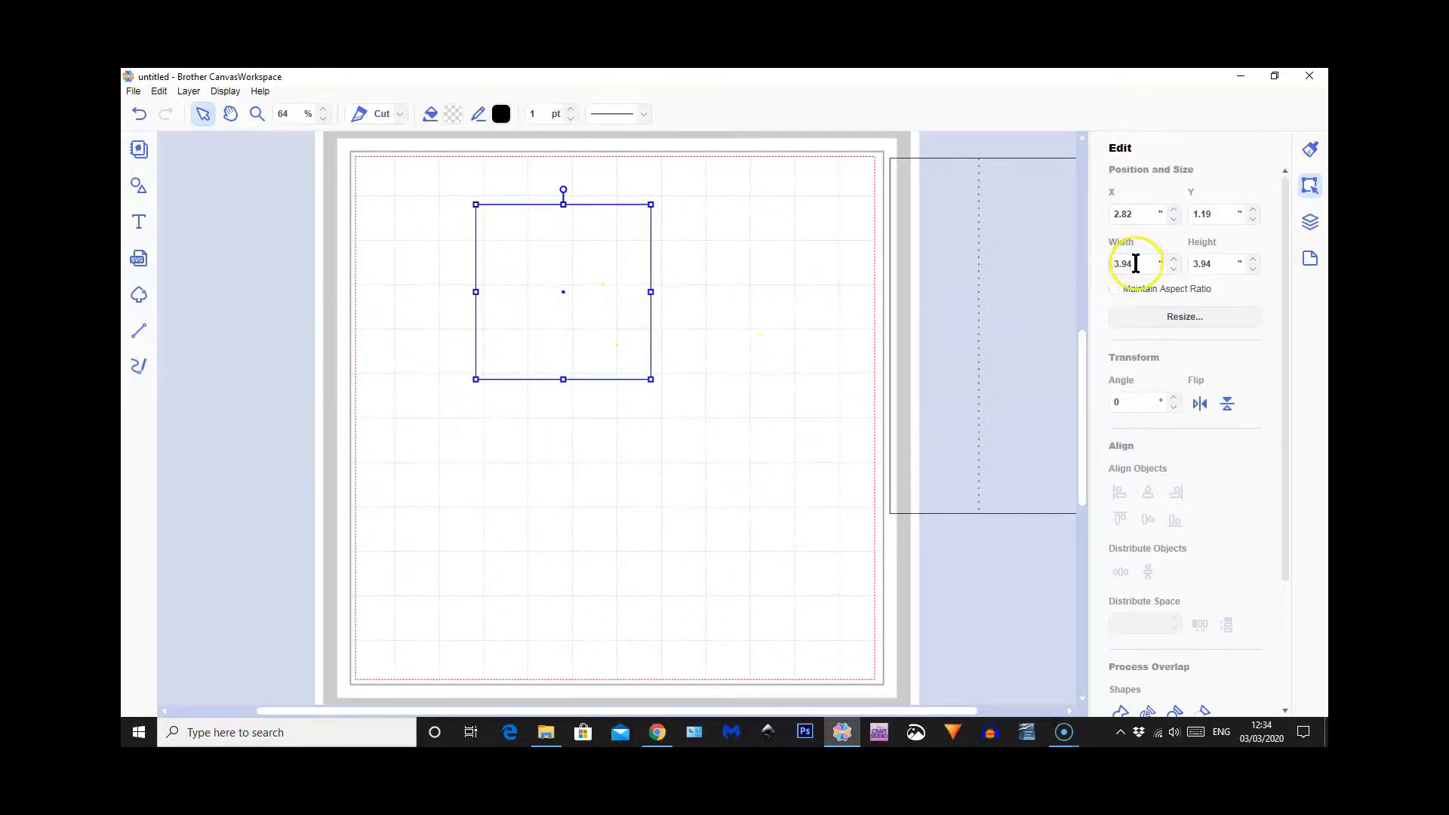
pyautogui.click(1115, 290)
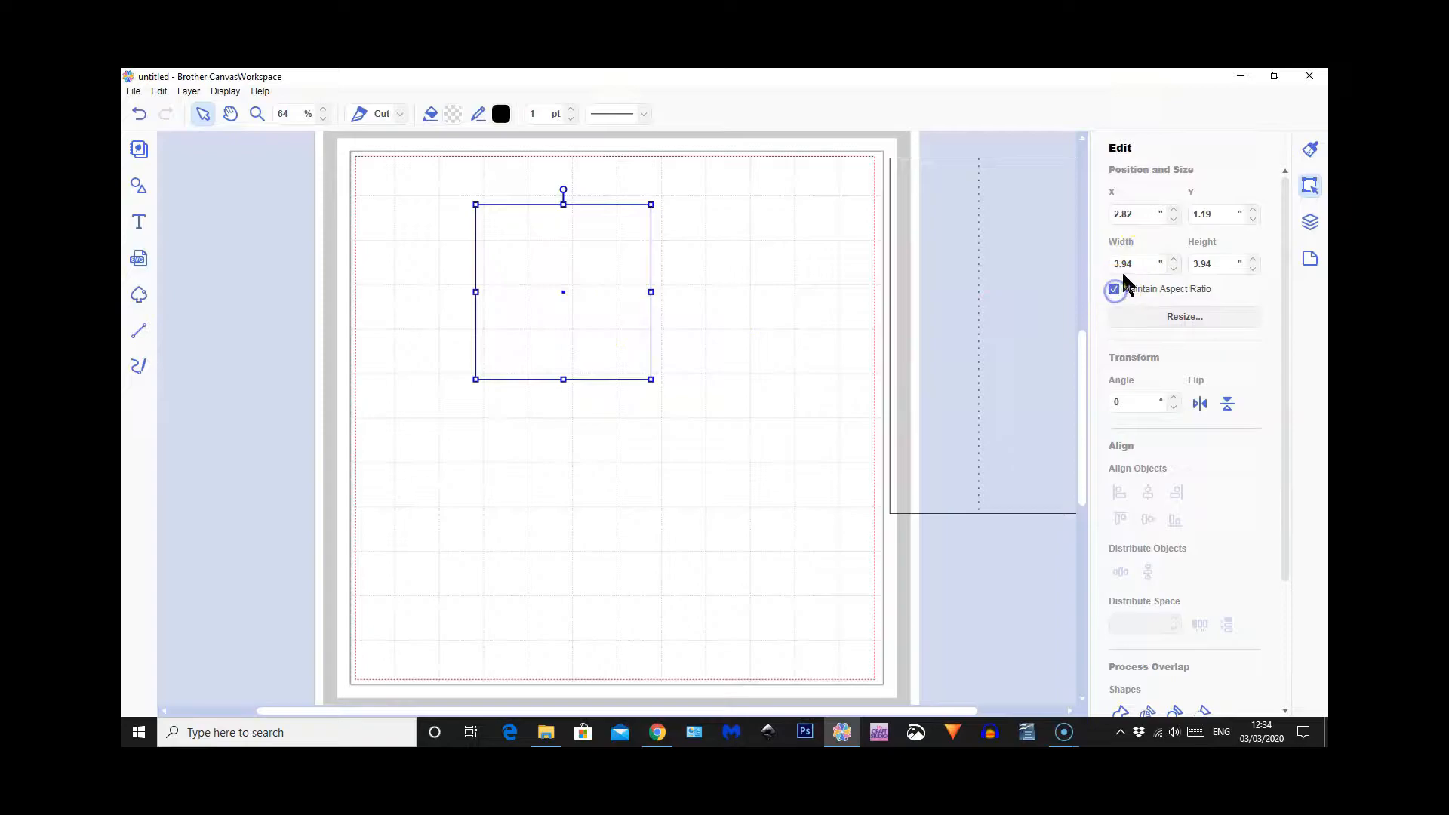
# Resize the new square to 7 by 7 and shift it to about X 2.23, Y 1.57
pyautogui.moveTo(1136, 263); pyautogui.dragTo(1112, 270)
pyautogui.write('7')
pyautogui.press('Return')
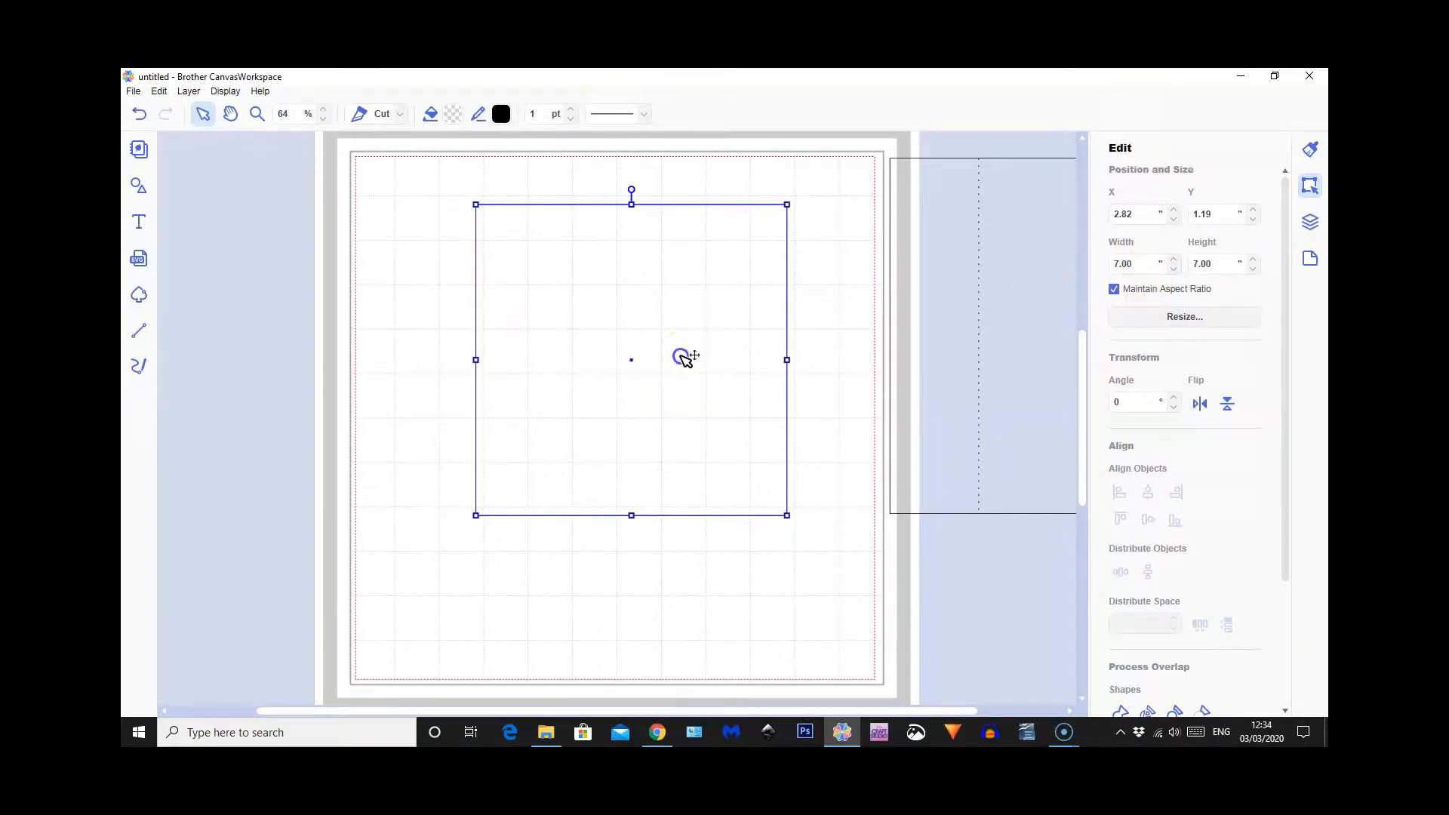
pyautogui.moveTo(684, 357); pyautogui.dragTo(654, 374)
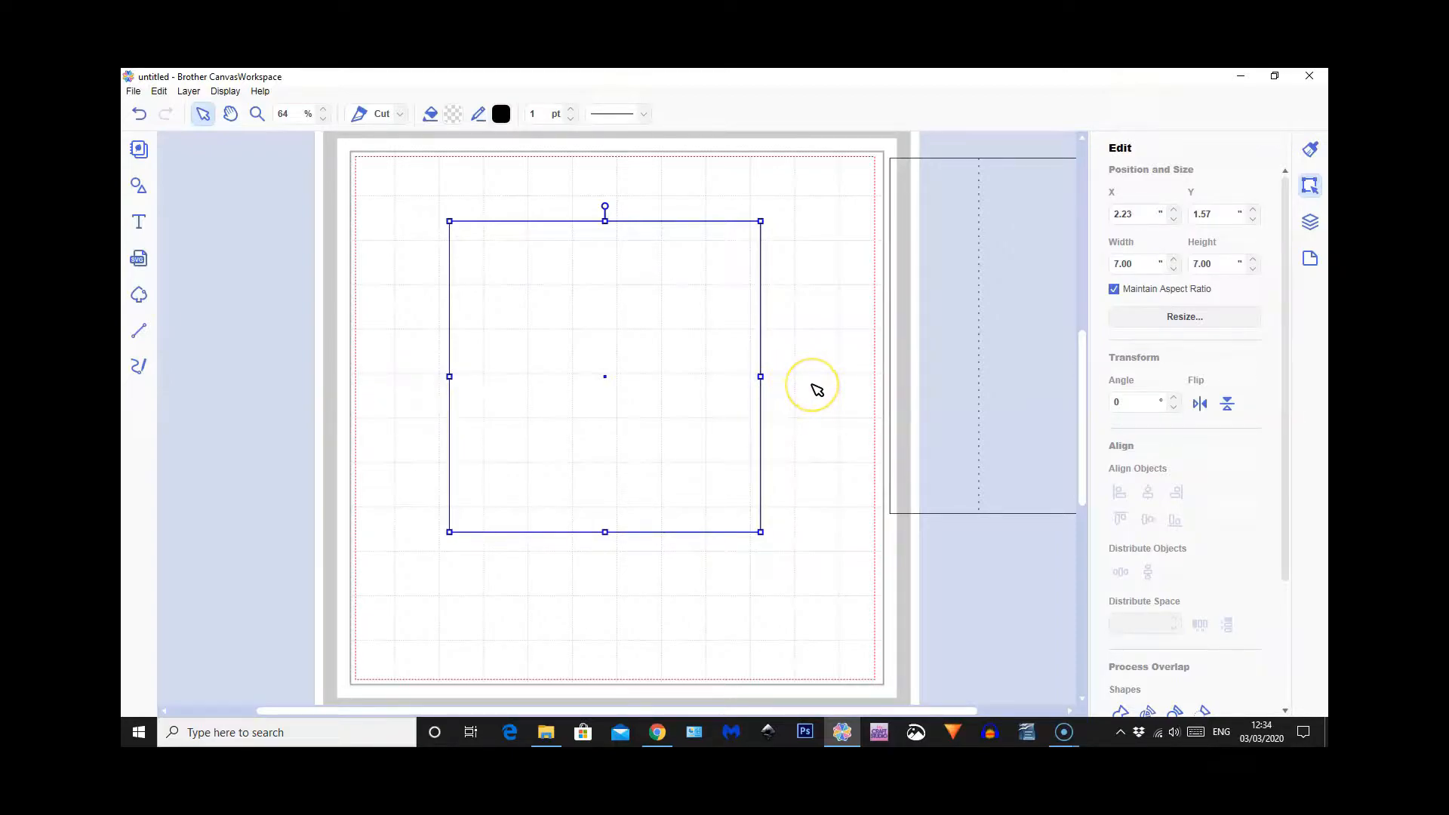
# Resize the new square to 11 by 11 and place it on the mat at about X 0.53, Y 0.52
pyautogui.moveTo(1107, 262); pyautogui.dragTo(1134, 258)
pyautogui.write('11')
pyautogui.press('Return')
pyautogui.moveTo(763, 382); pyautogui.dragTo(687, 332)
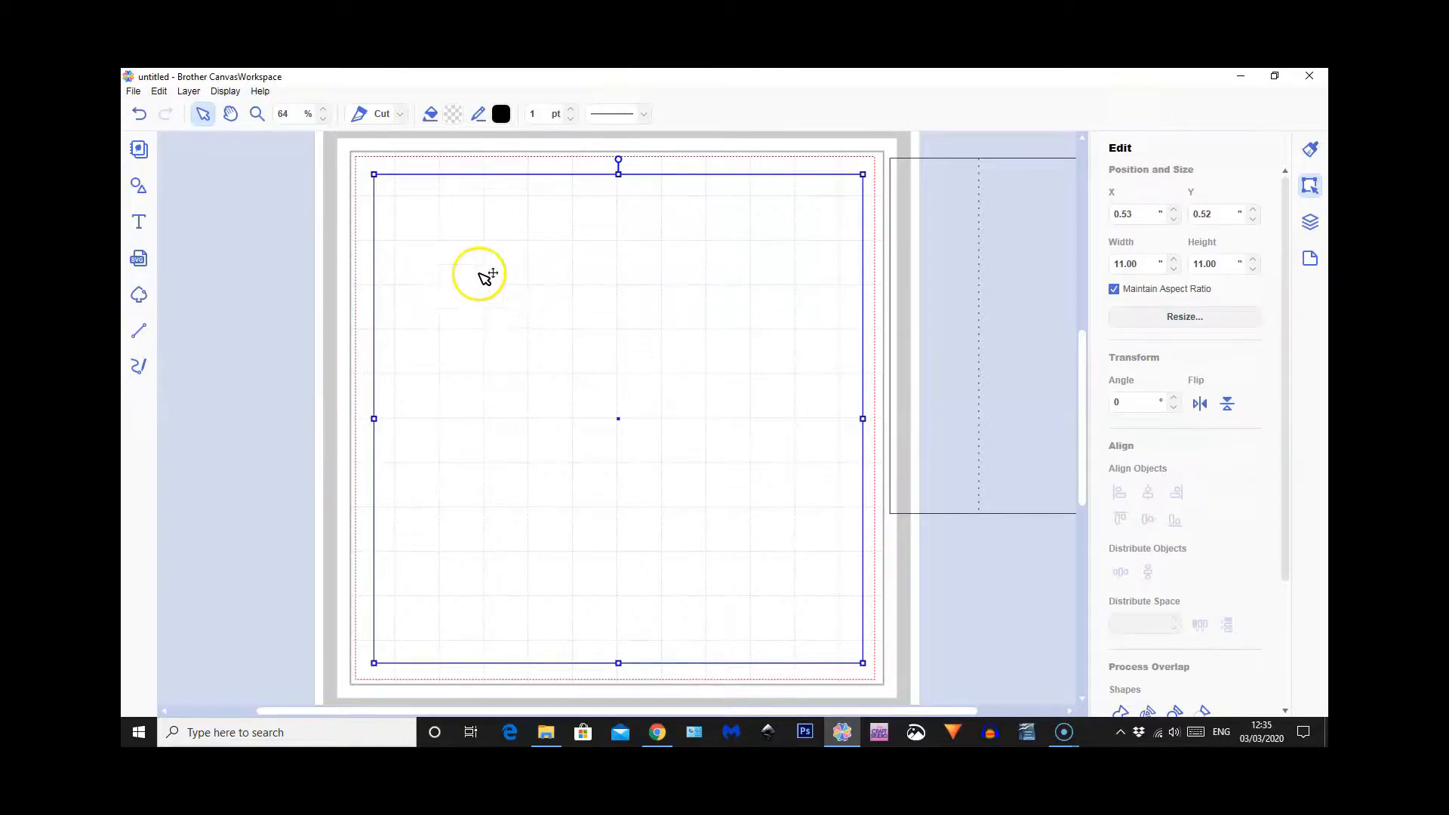
# Align the 11 by 11 square with the mat's upper-left corner at exactly X 0.00, Y 0.00
pyautogui.moveTo(474, 259); pyautogui.dragTo(454, 241)
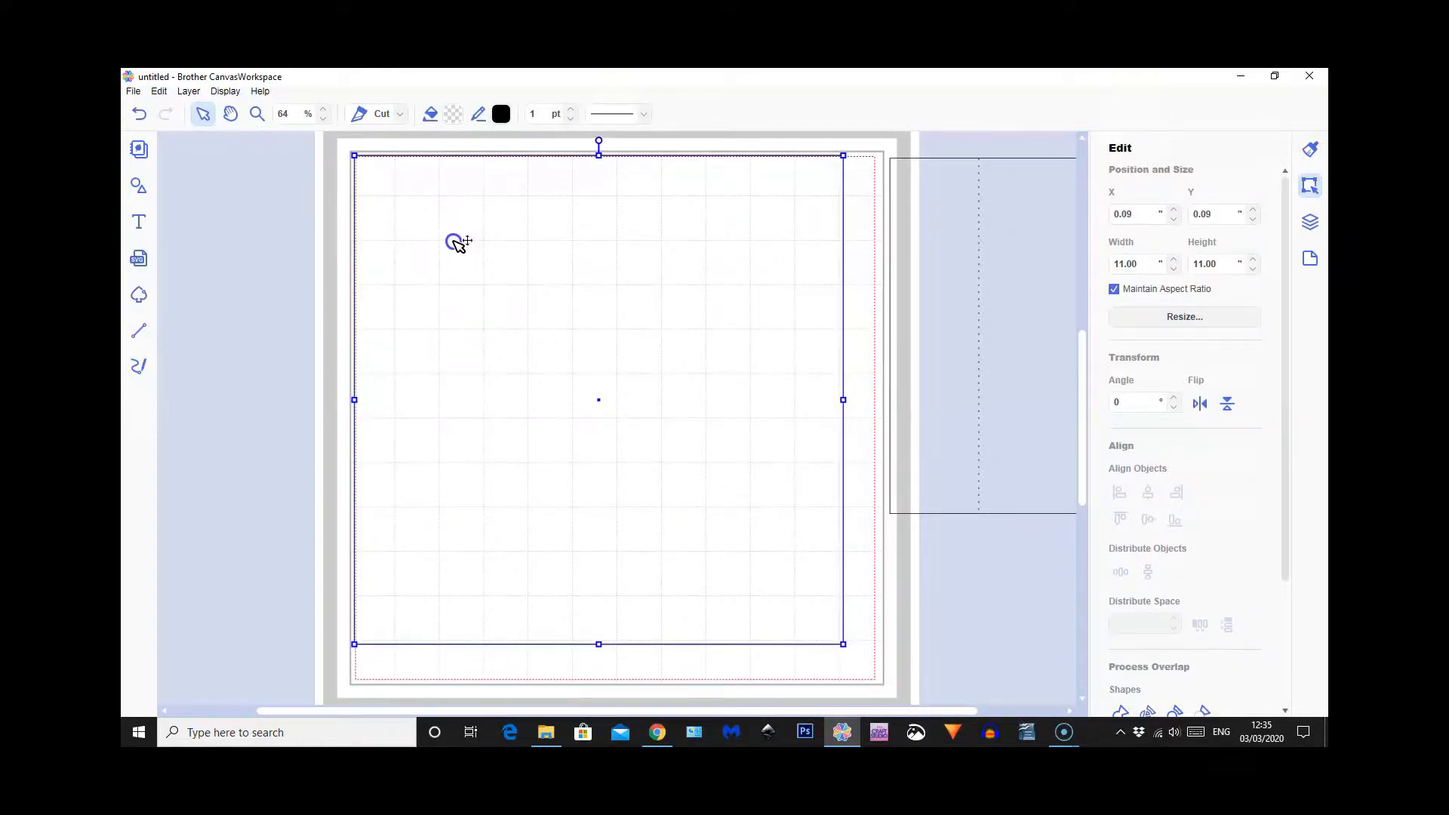
pyautogui.press('Left')
pyautogui.press('Left')
pyautogui.press('Left')
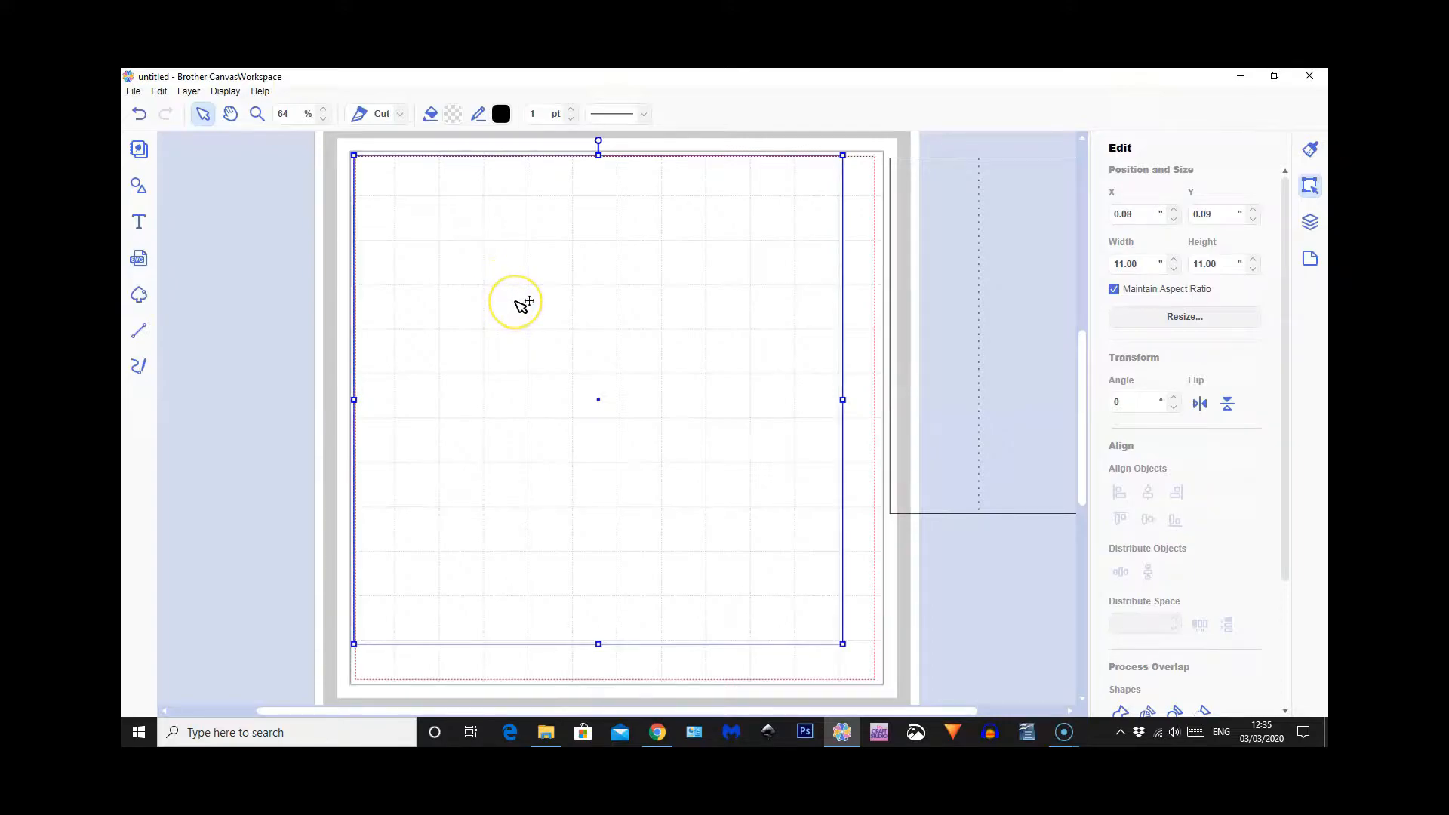
pyautogui.press('Left')
pyautogui.press('Left')
pyautogui.press('Left')
pyautogui.press('Left')
pyautogui.press('Left')
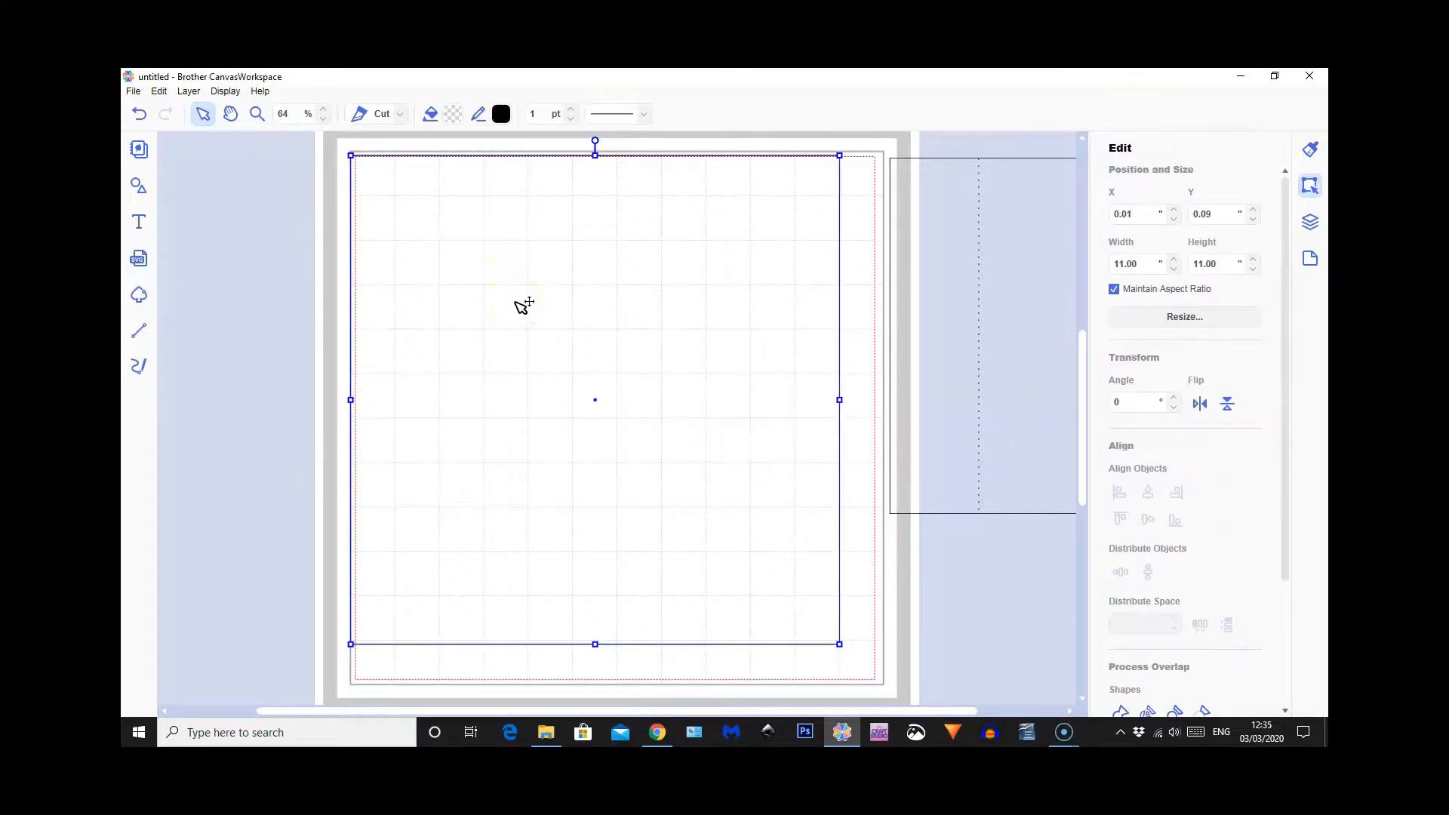
pyautogui.press('Left')
pyautogui.press('Up')
pyautogui.press('Up')
pyautogui.press('Up')
pyautogui.press('Up')
pyautogui.press('Up')
pyautogui.press('Up')
pyautogui.press('Up')
pyautogui.press('Up')
pyautogui.press('Up')
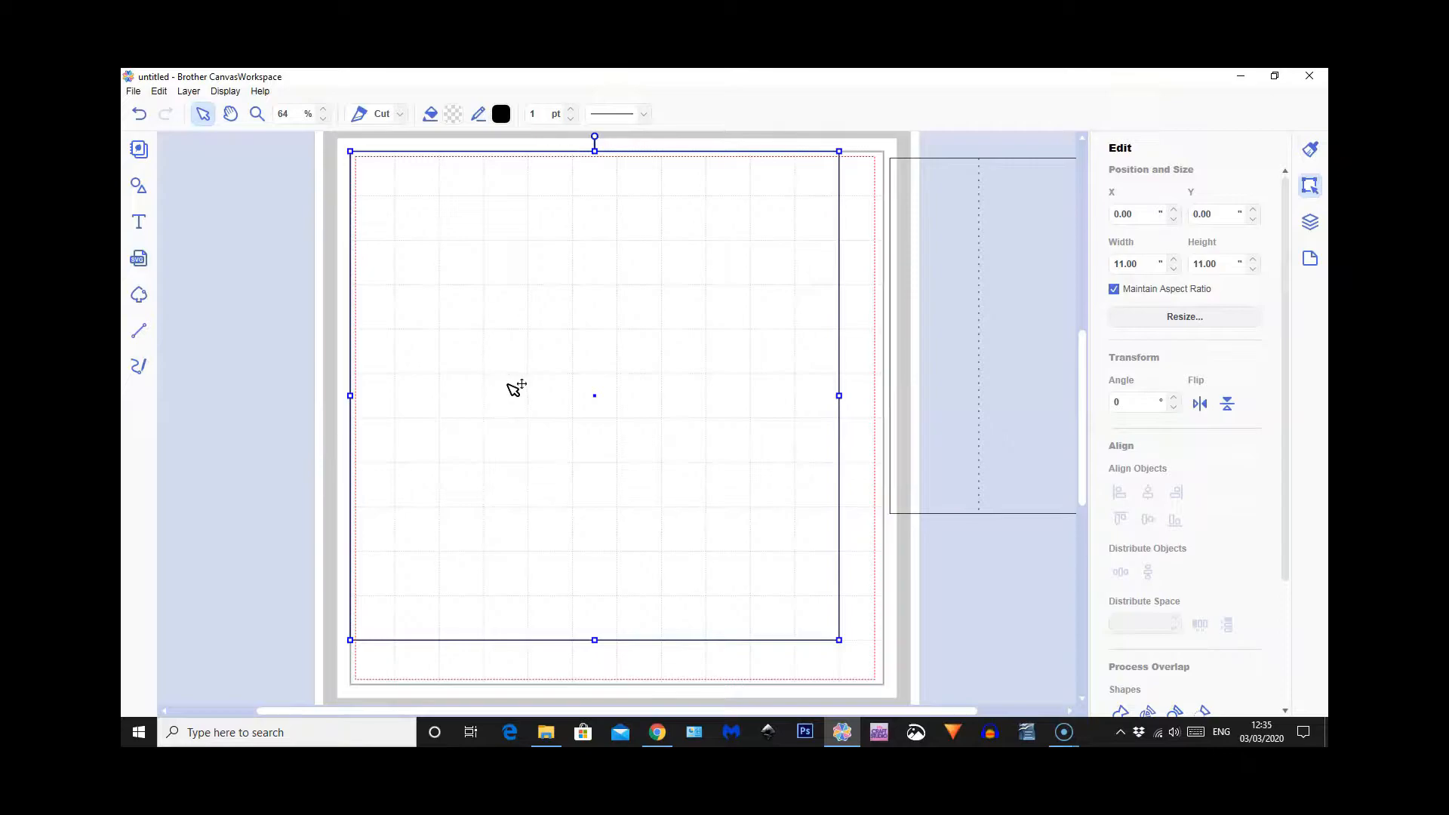
# Draw a vertical line about 10.99 tall down the 11 by 11 square at about X 2.02, Y 0.02 and make it dashed
pyautogui.click(142, 331)
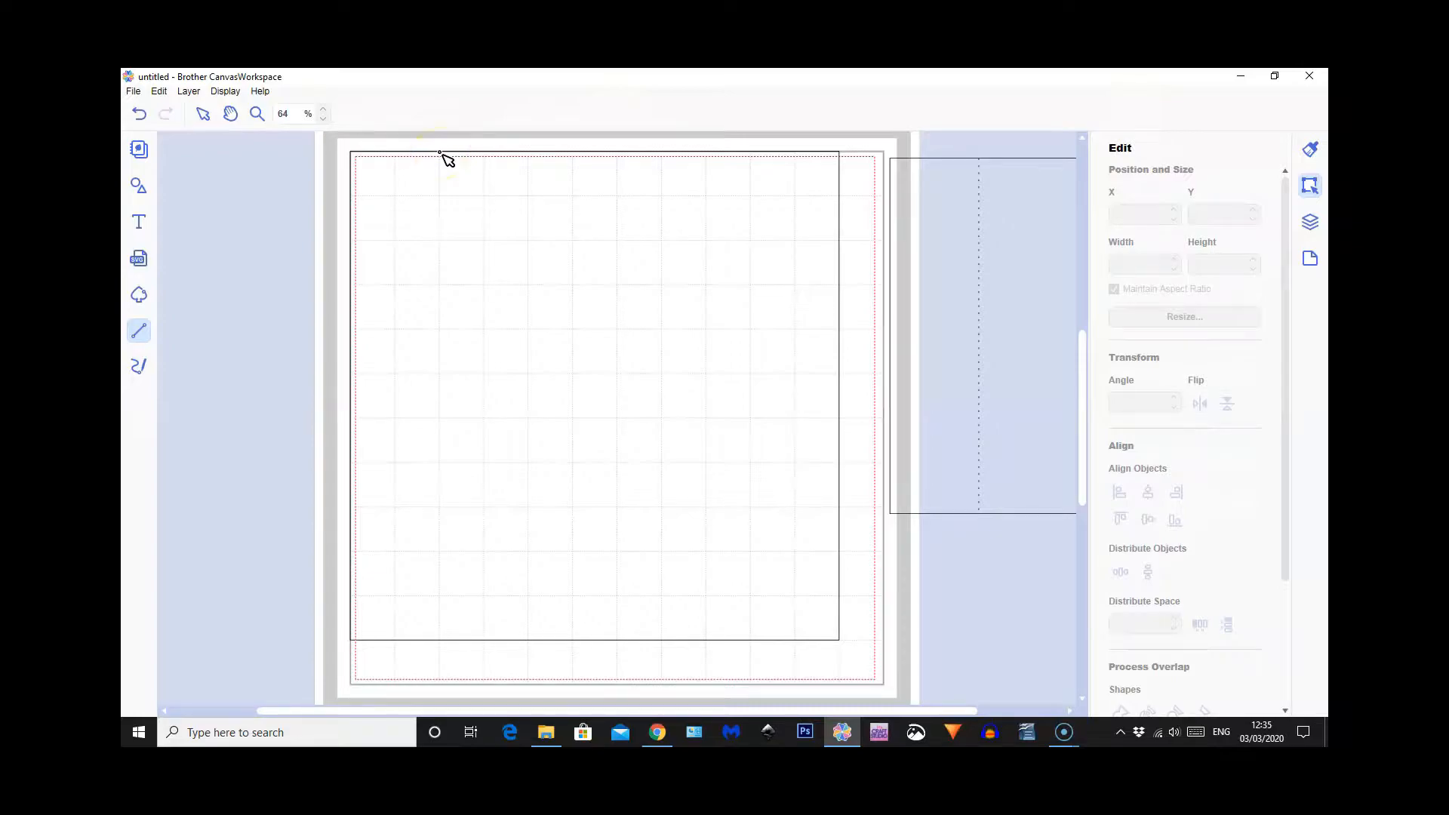
pyautogui.click(441, 154)
pyautogui.doubleClick(440, 641)
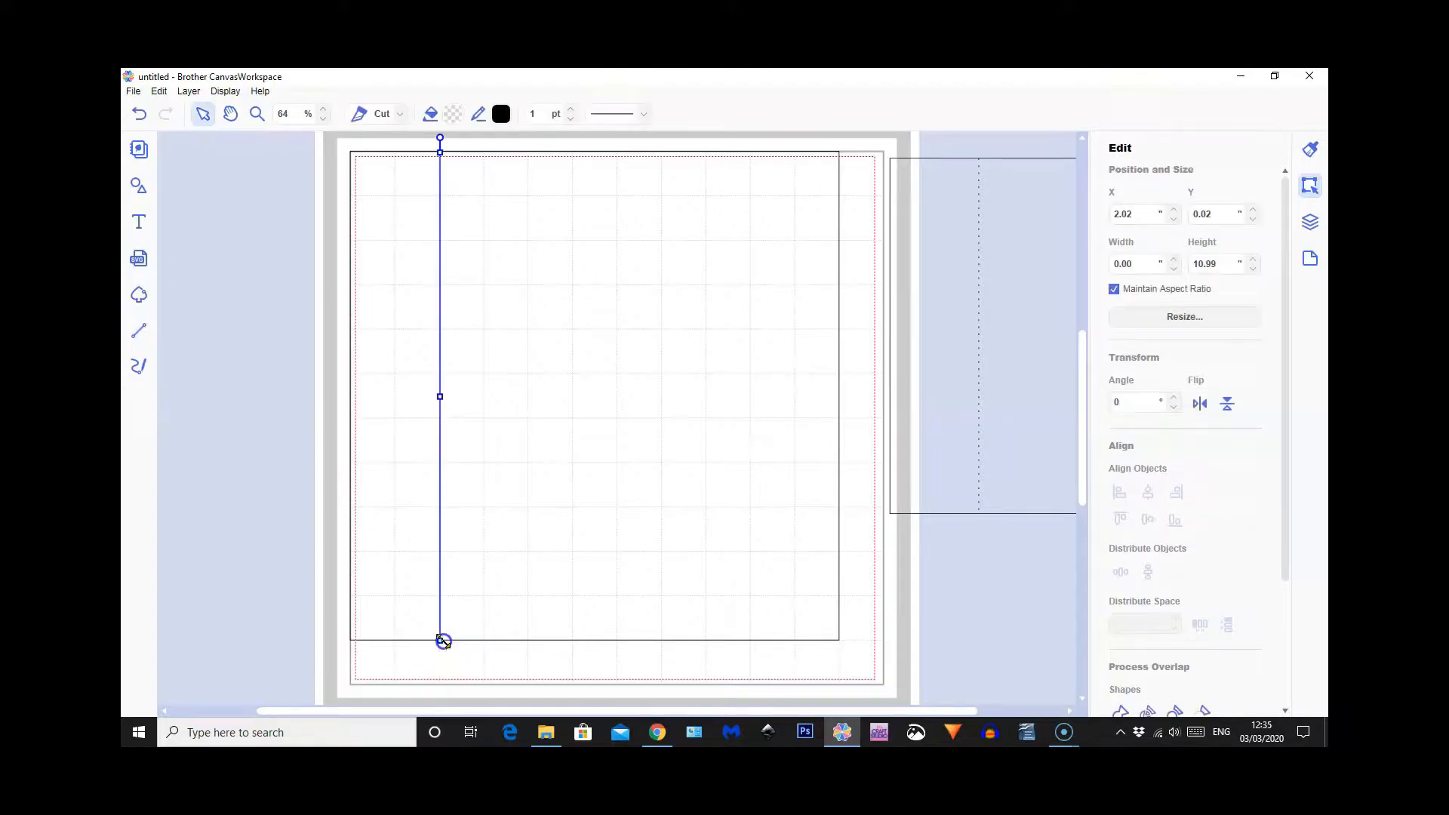
pyautogui.click(606, 115)
pyautogui.click(612, 162)
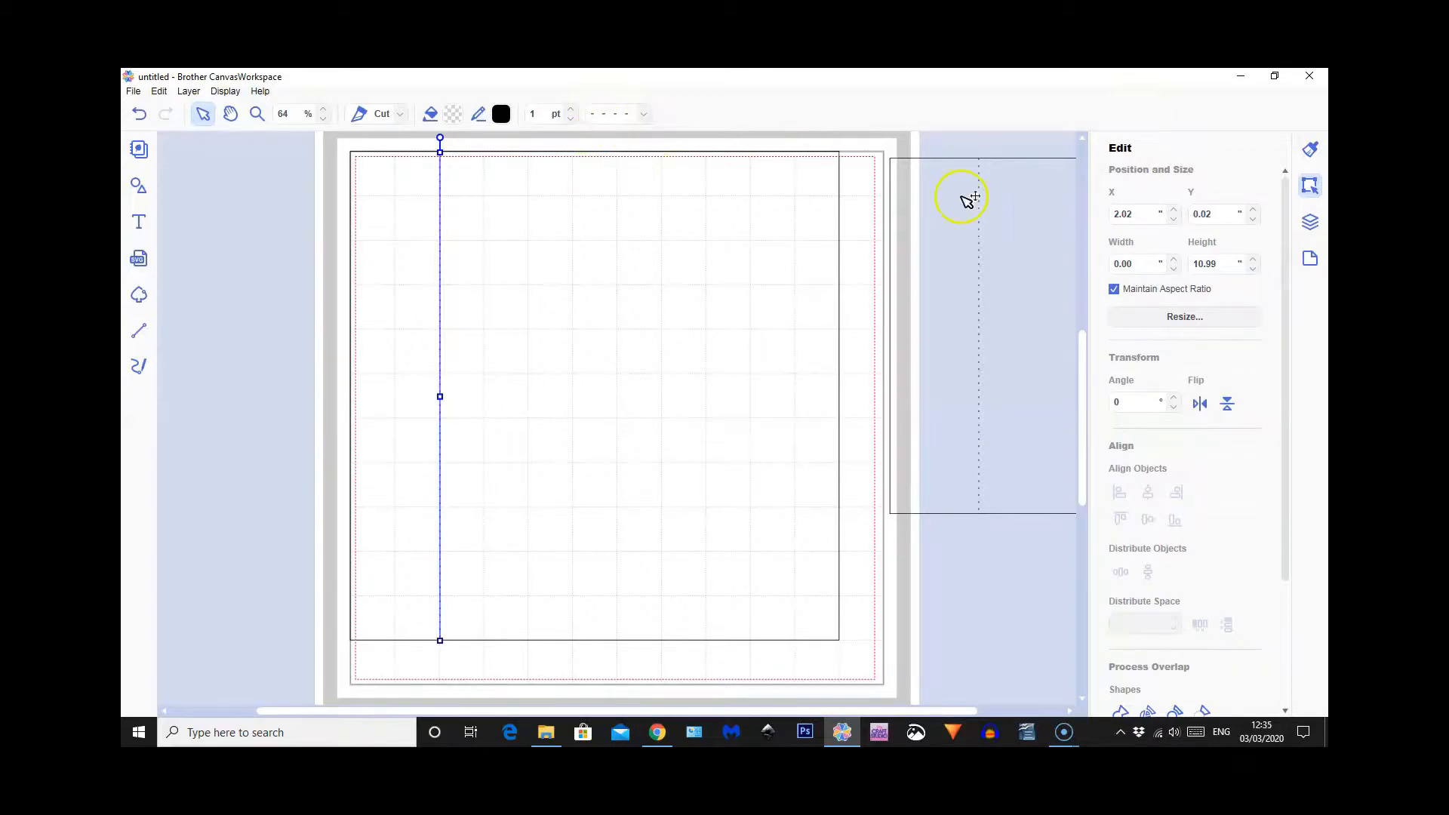
# Nudge the dashed vertical line to exactly X 2.00, Y 0.00
pyautogui.press('Left')
pyautogui.press('Left')
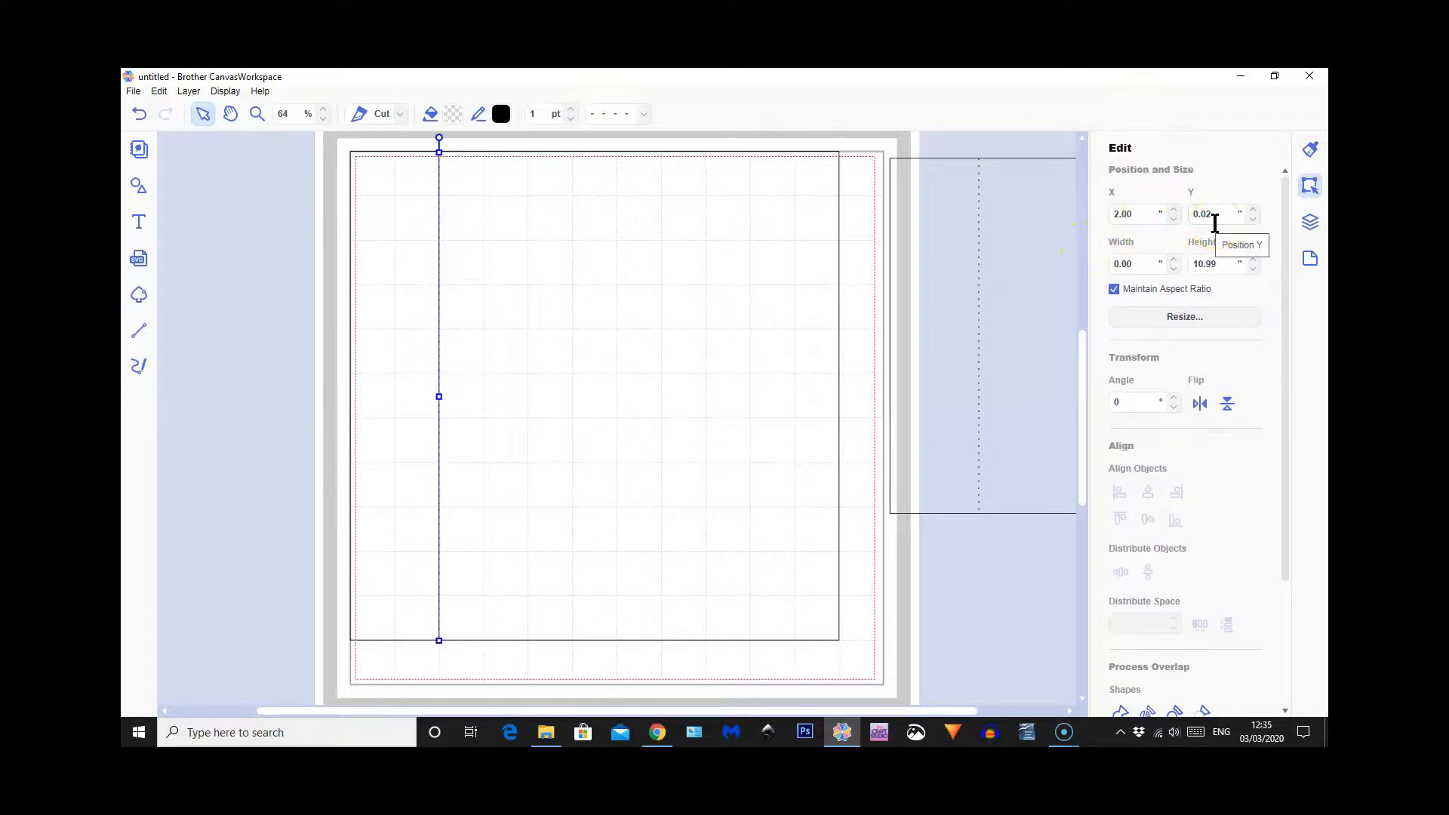
pyautogui.press('Up')
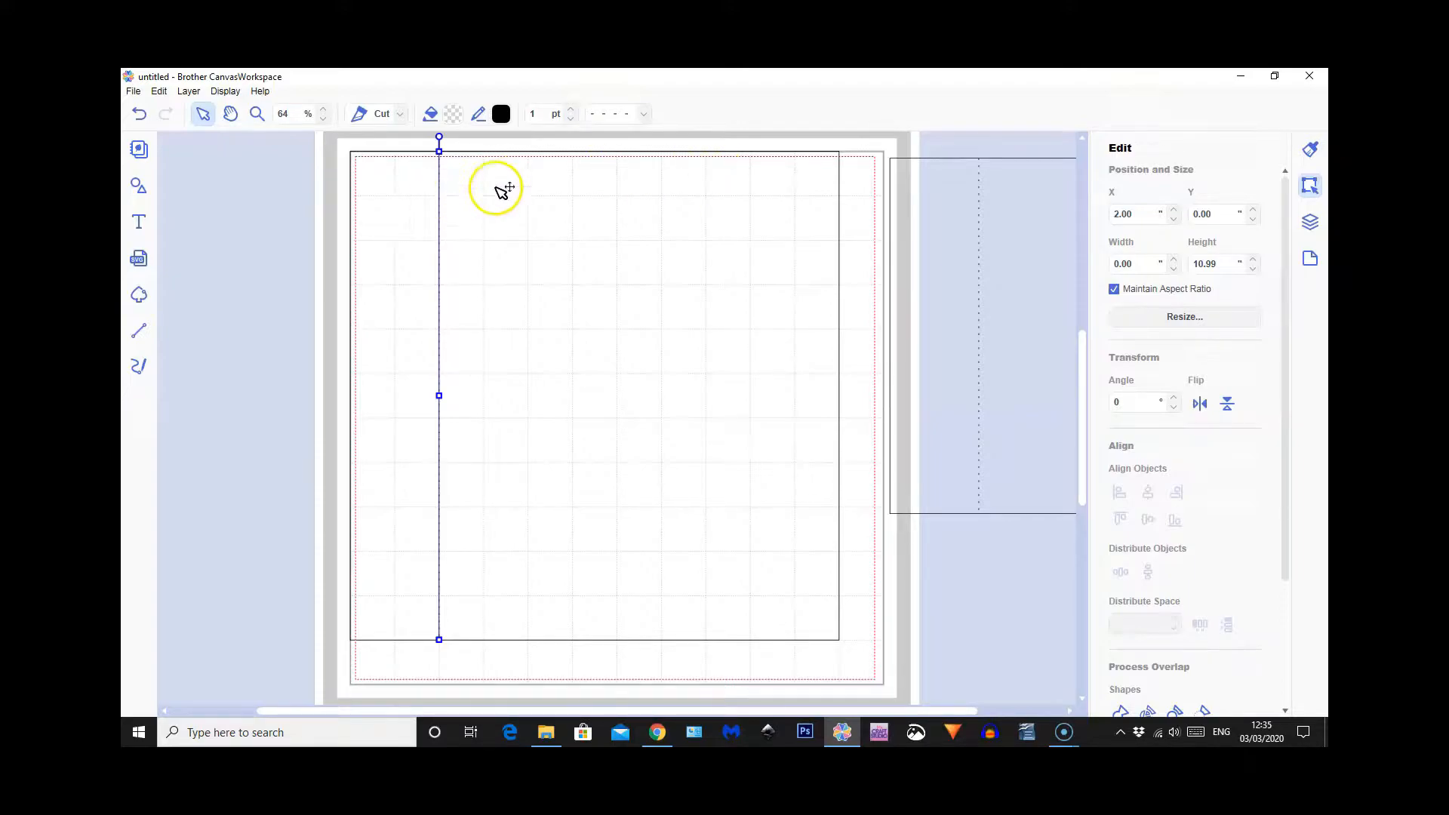
# Draw a second dashed vertical line about 11.06 tall at about X 9.01, Y 0.01 in the square and fine-tune its position
pyautogui.click(139, 330)
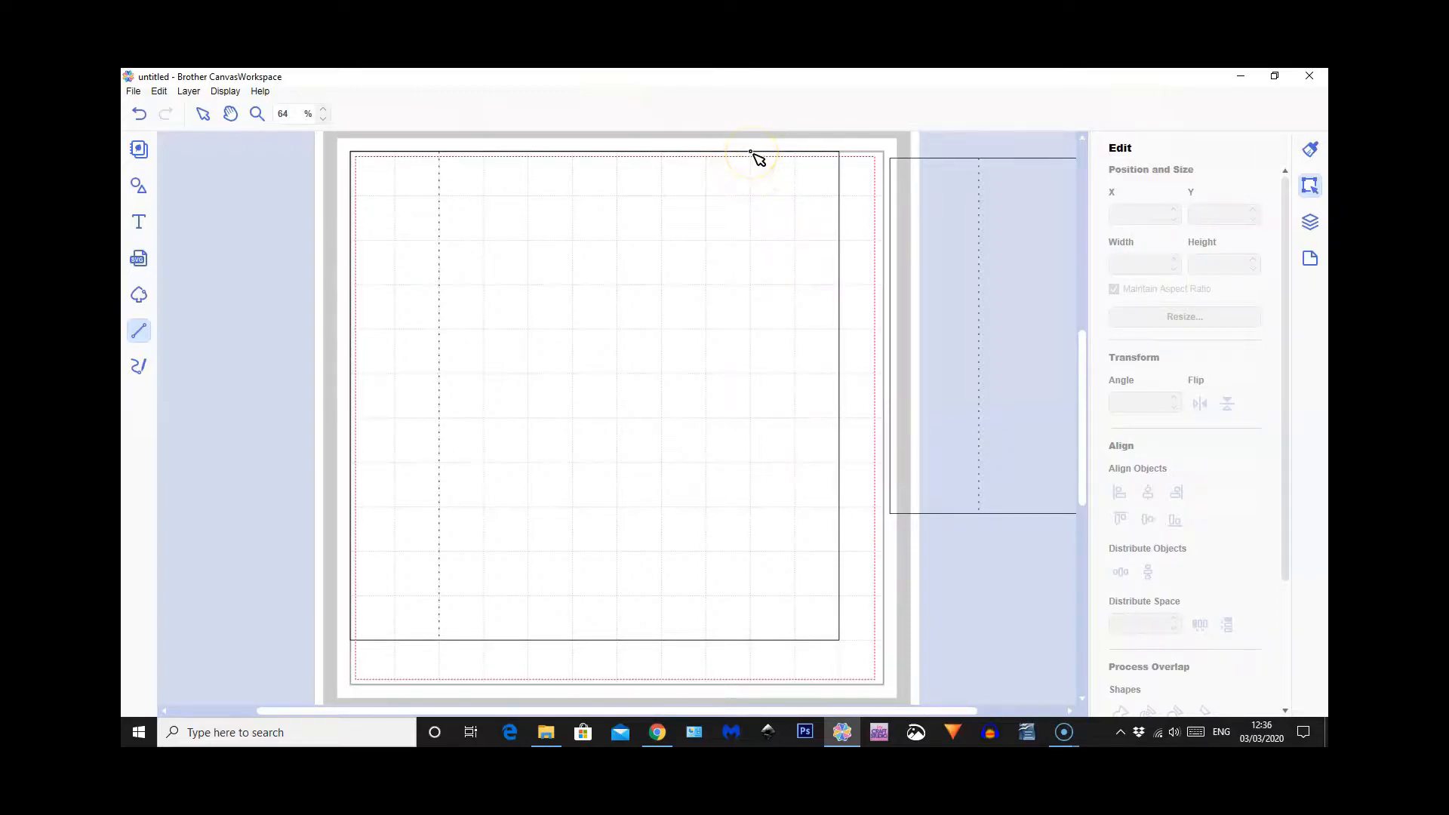
pyautogui.moveTo(751, 152); pyautogui.dragTo(751, 642)
pyautogui.click(606, 115)
pyautogui.click(609, 159)
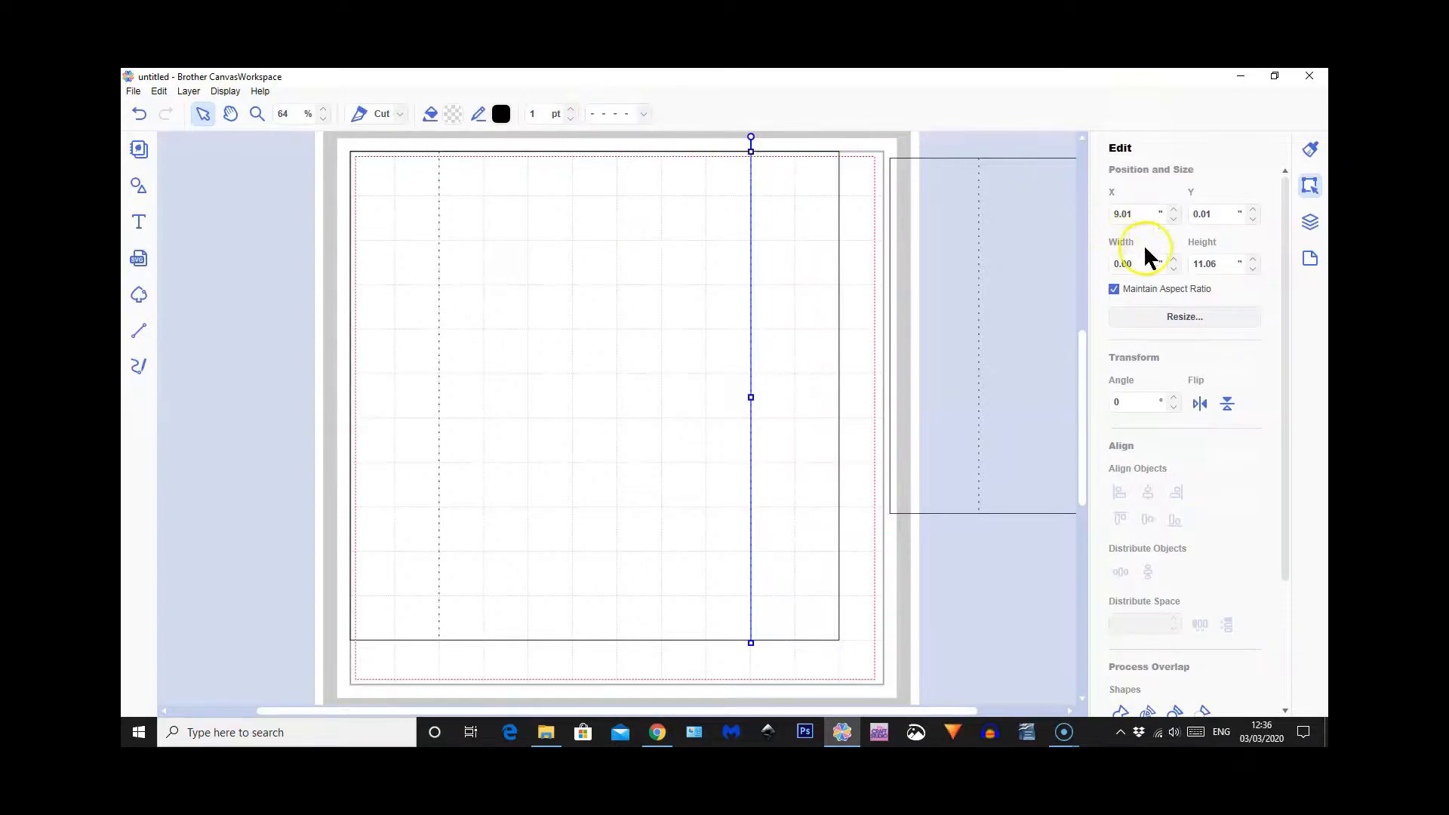
pyautogui.press('Right')
pyautogui.press('Left')
pyautogui.click(1199, 215)
# Draw an 11.00 wide horizontal line across the upper part of the square and align it at X 0.00, Y 2.00
pyautogui.click(141, 330)
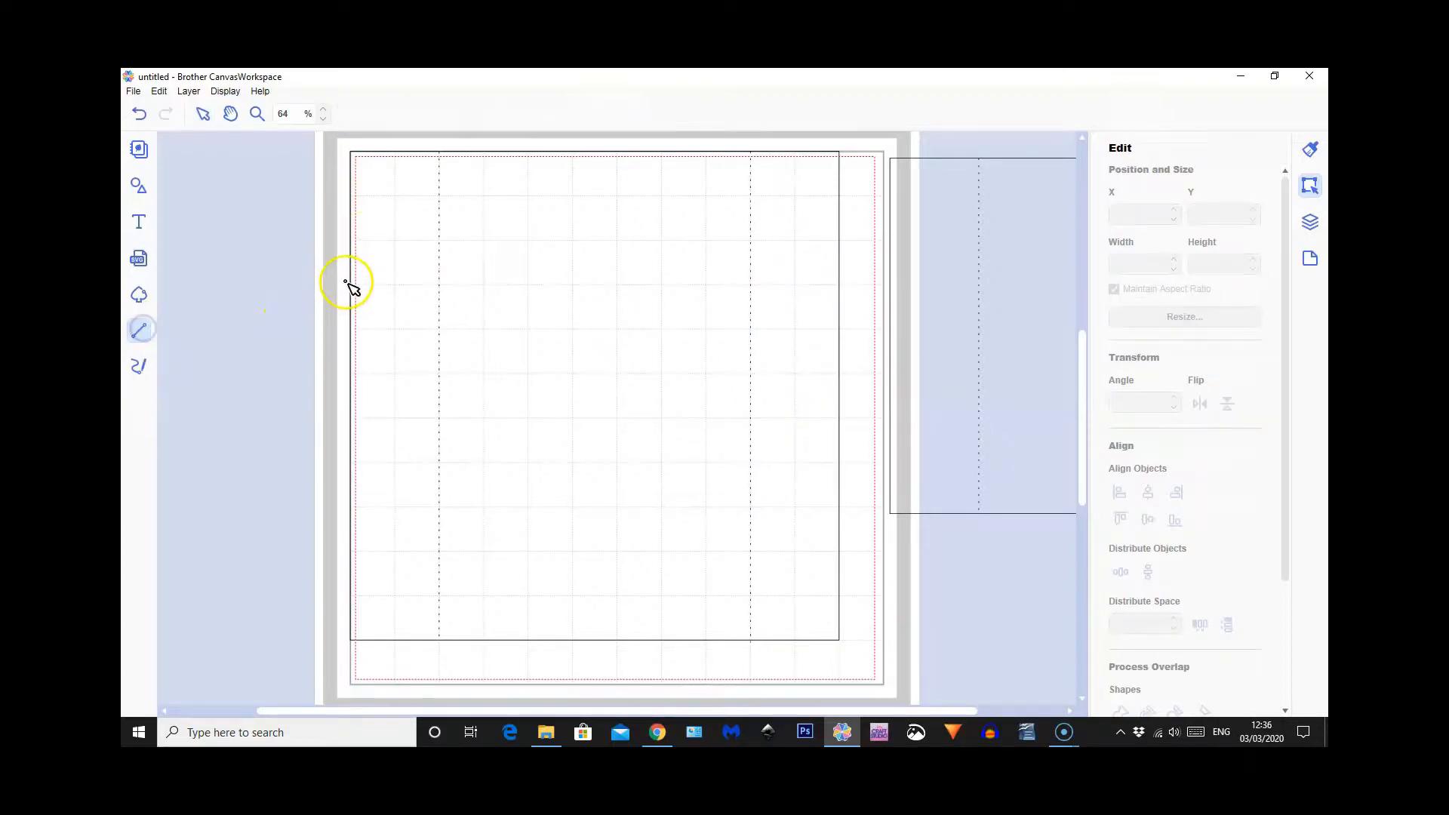
pyautogui.click(353, 241)
pyautogui.click(845, 241)
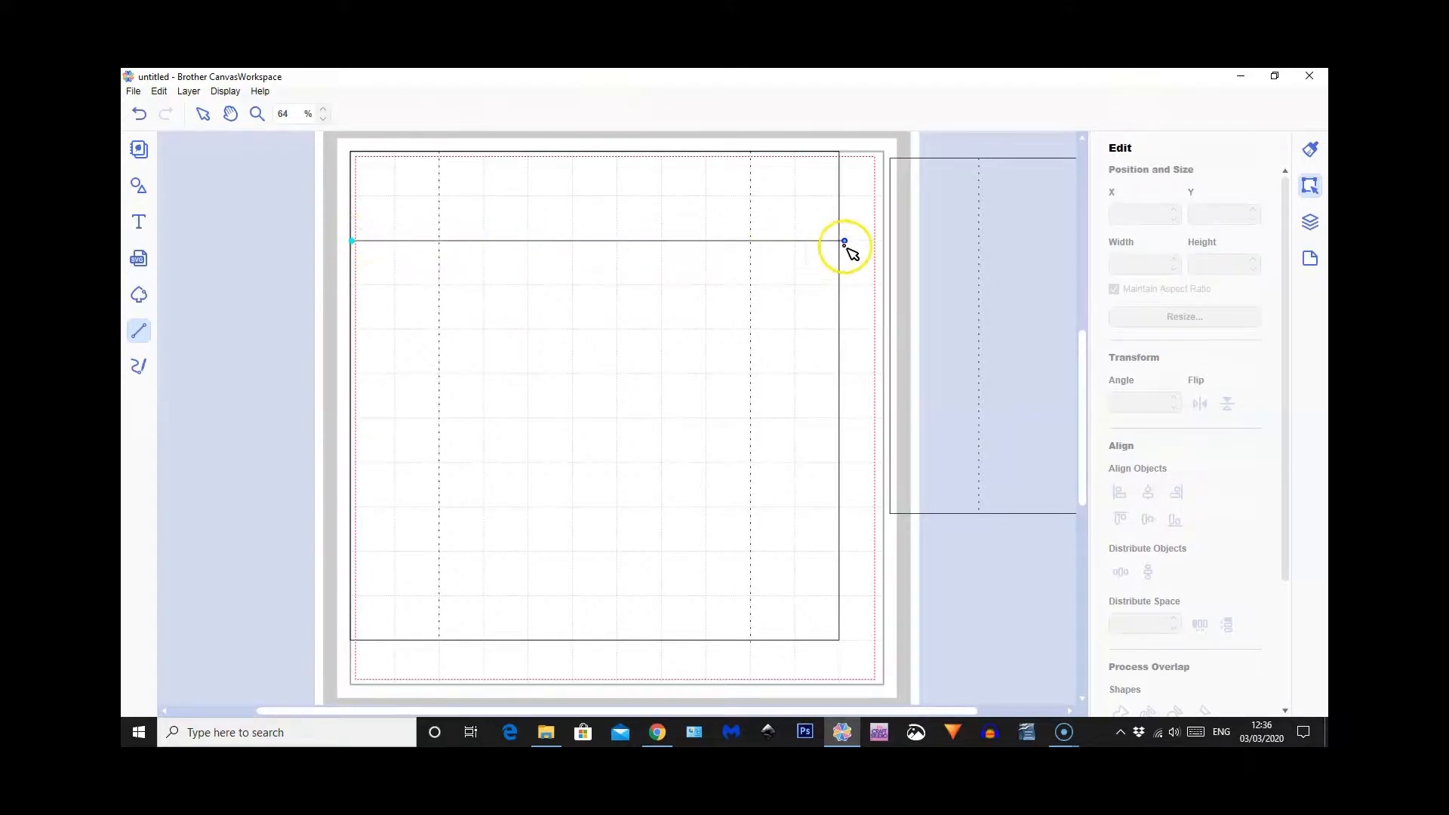
pyautogui.click(839, 242)
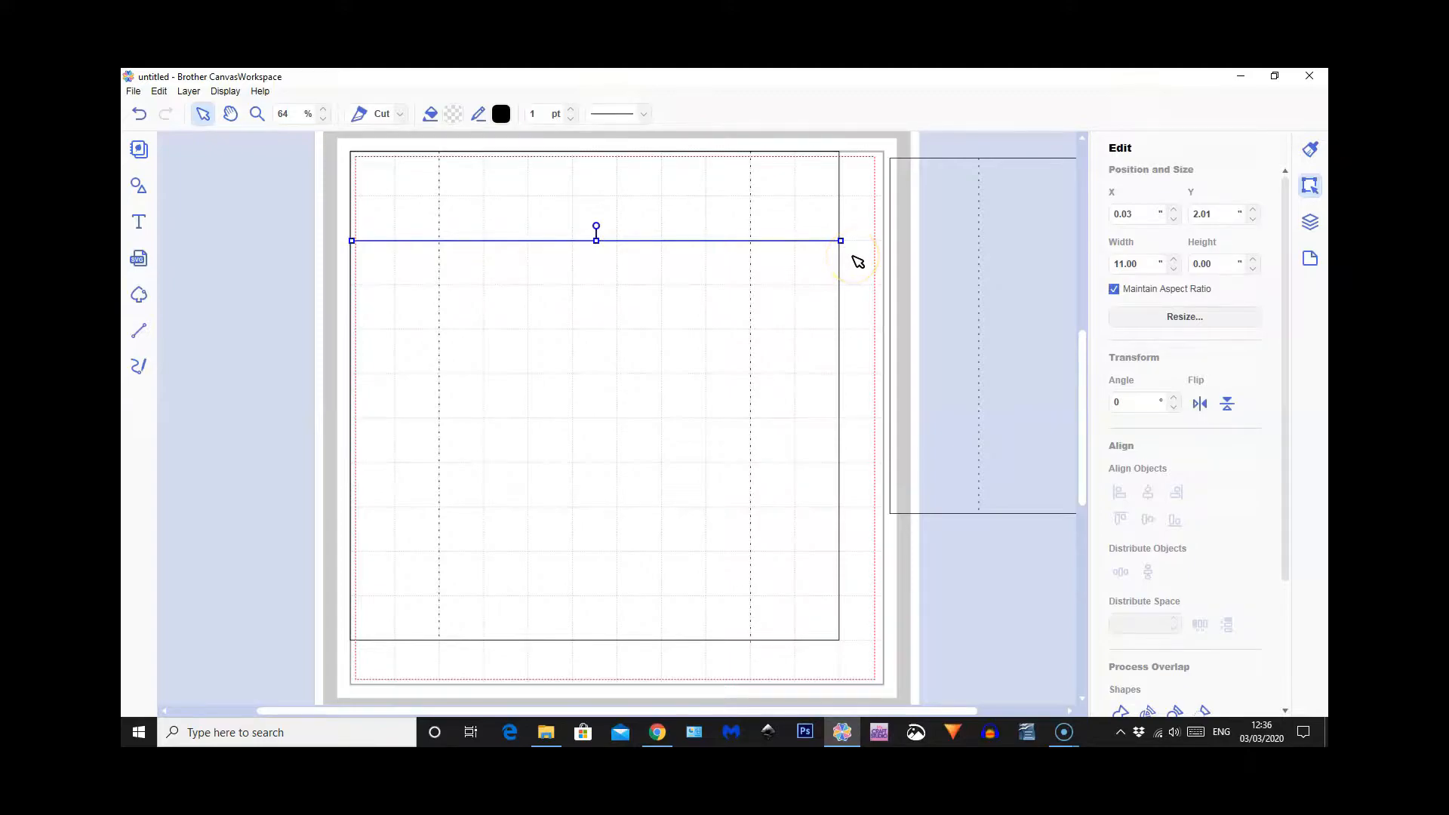
pyautogui.press('Up')
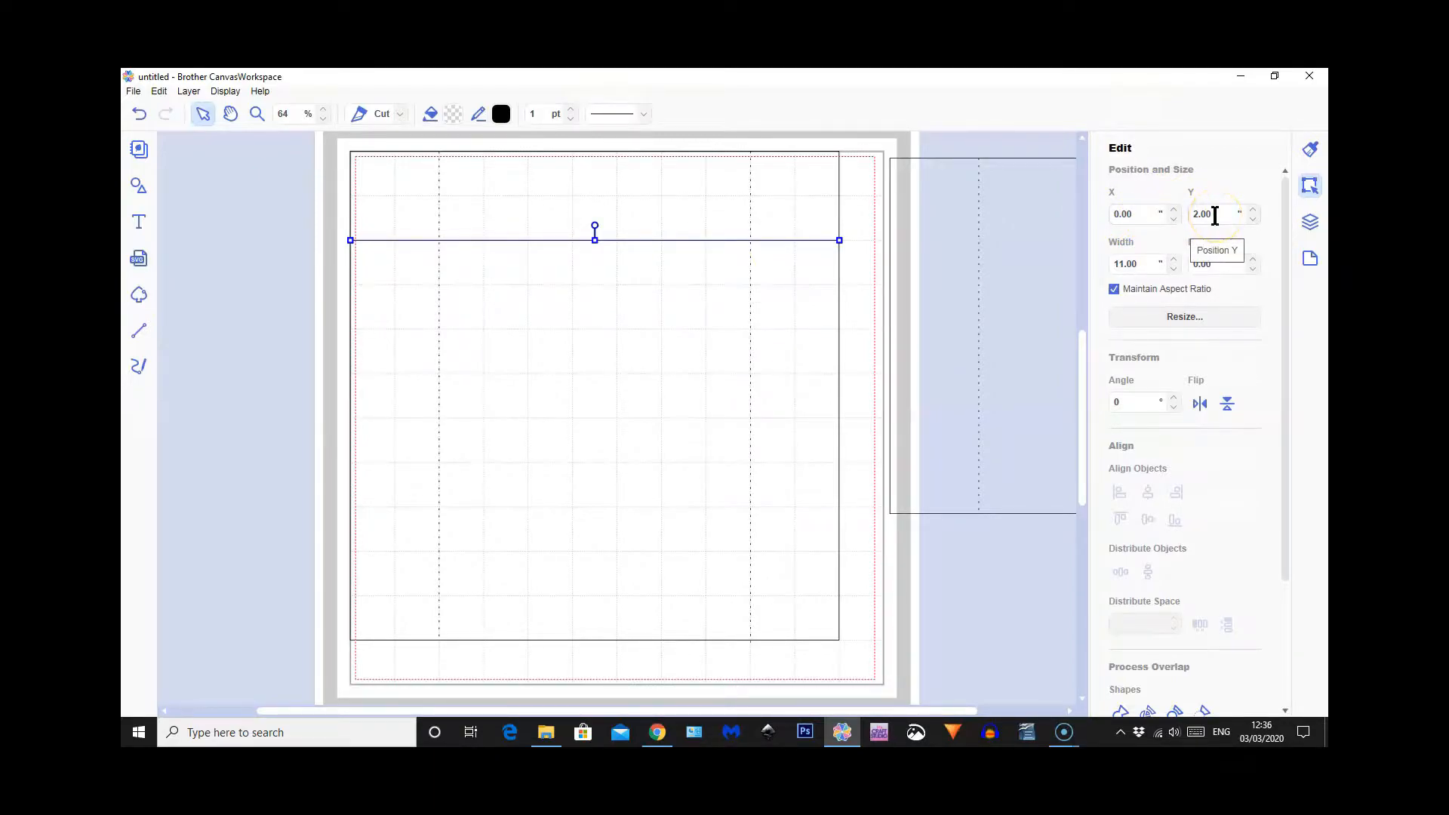
# Draw an 11.00 wide horizontal line across the lower part of the square at about Y 9.02 and make it dashed
pyautogui.click(138, 331)
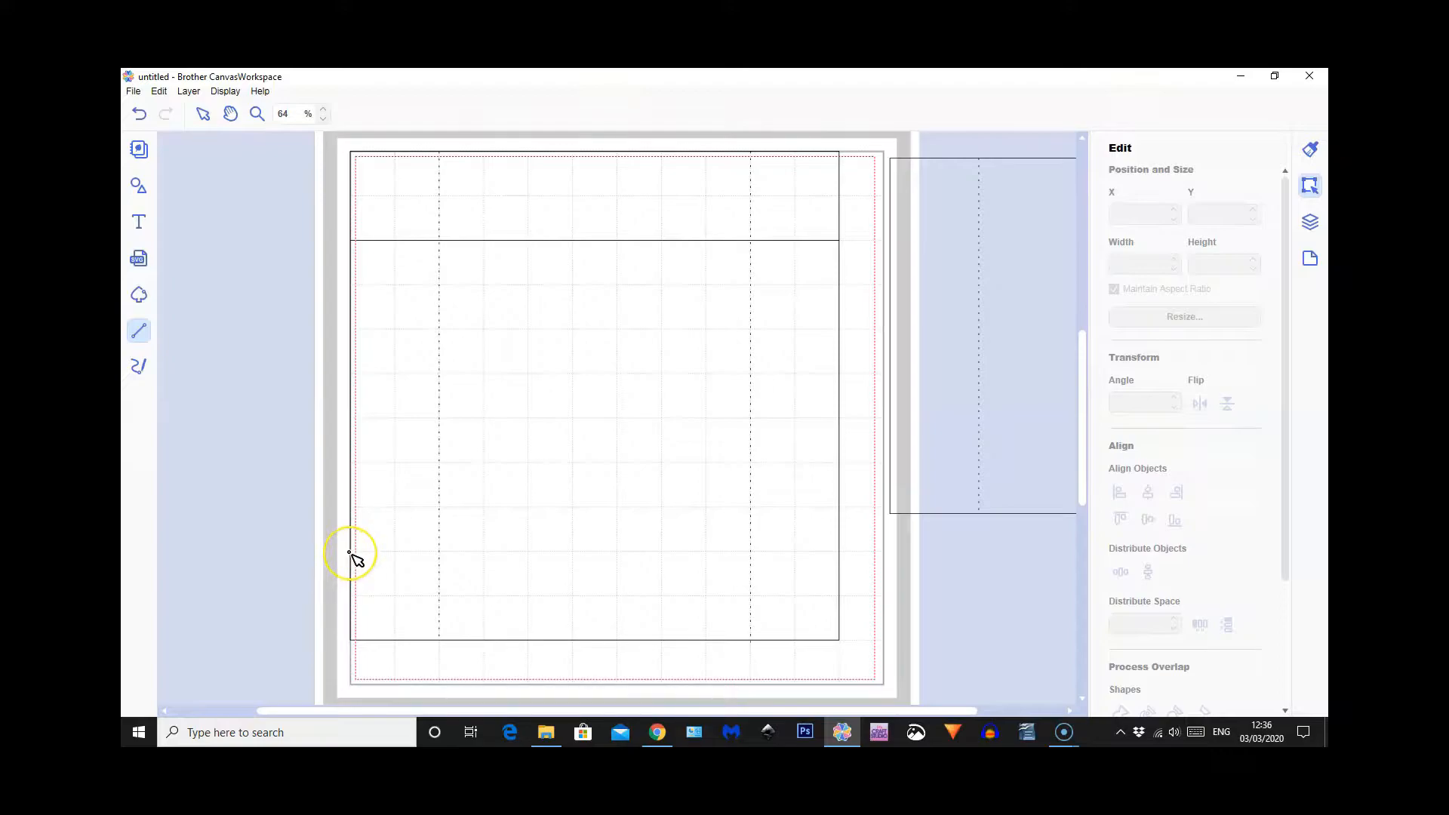
pyautogui.click(350, 553)
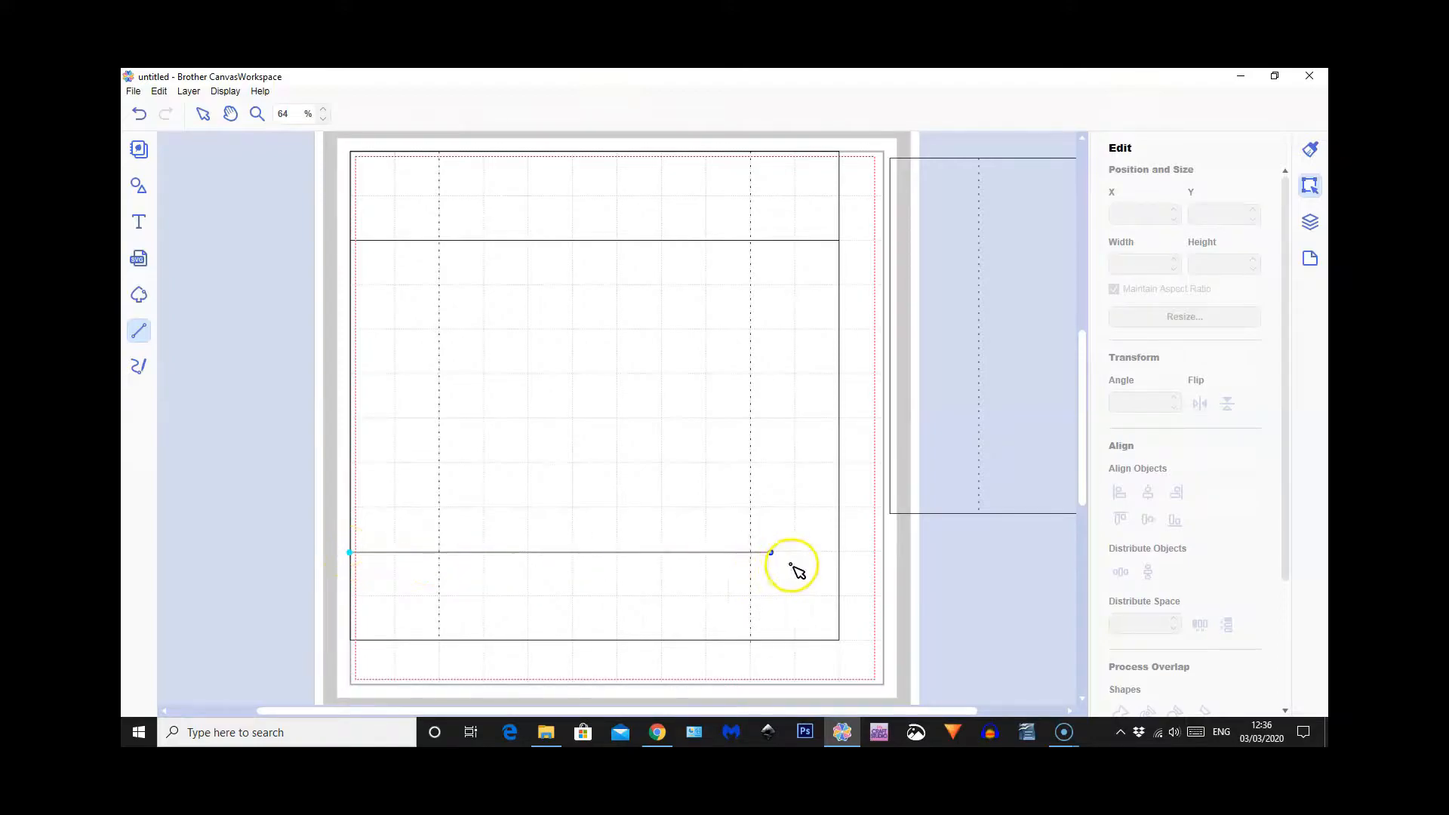
pyautogui.click(839, 553)
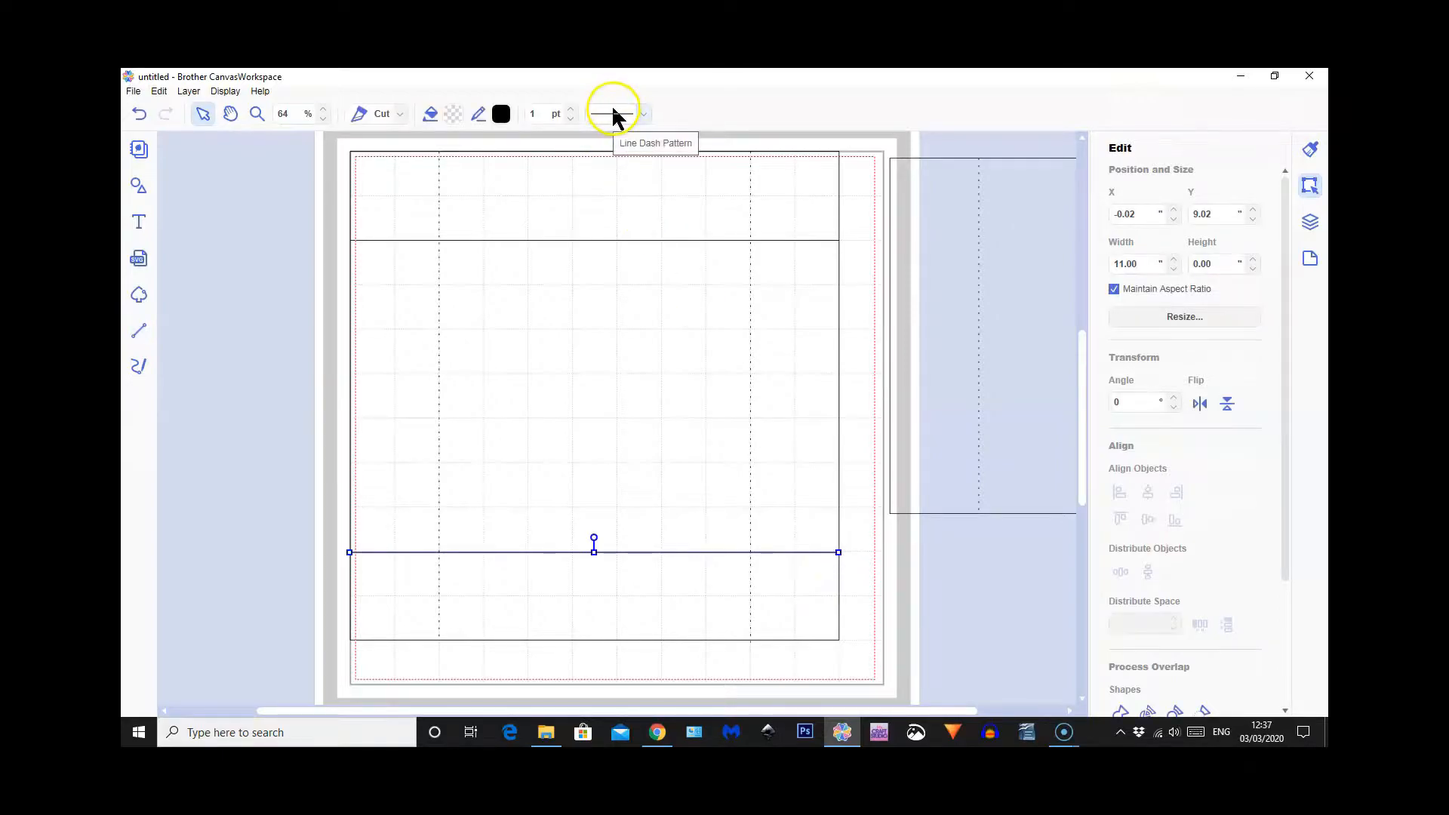
pyautogui.click(614, 114)
pyautogui.click(615, 161)
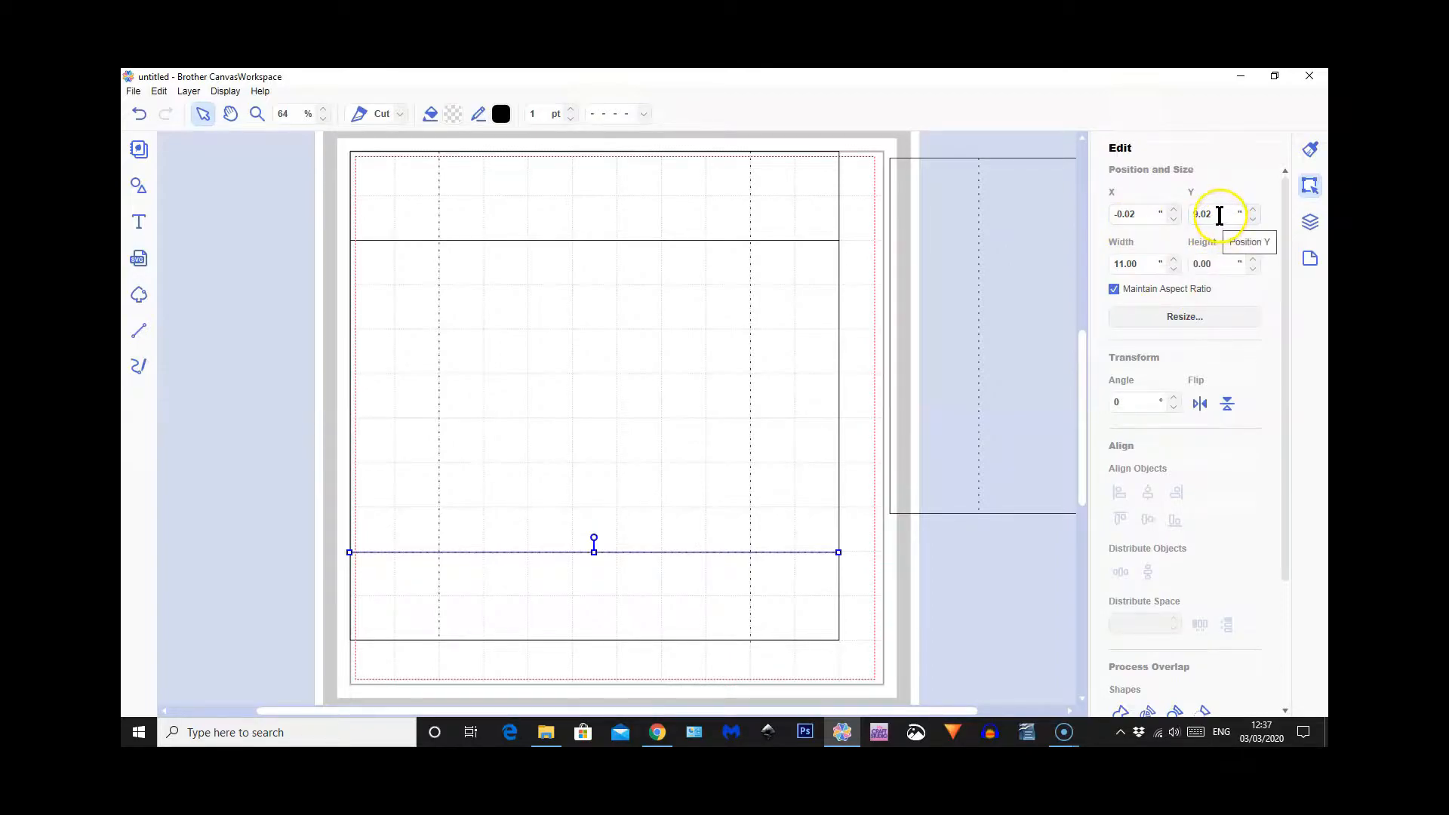
# Nudge the lower dashed horizontal line to exactly X 0.00, Y 9.00
pyautogui.press('Right')
pyautogui.press('Down')
pyautogui.press('Up')
pyautogui.press('Up')
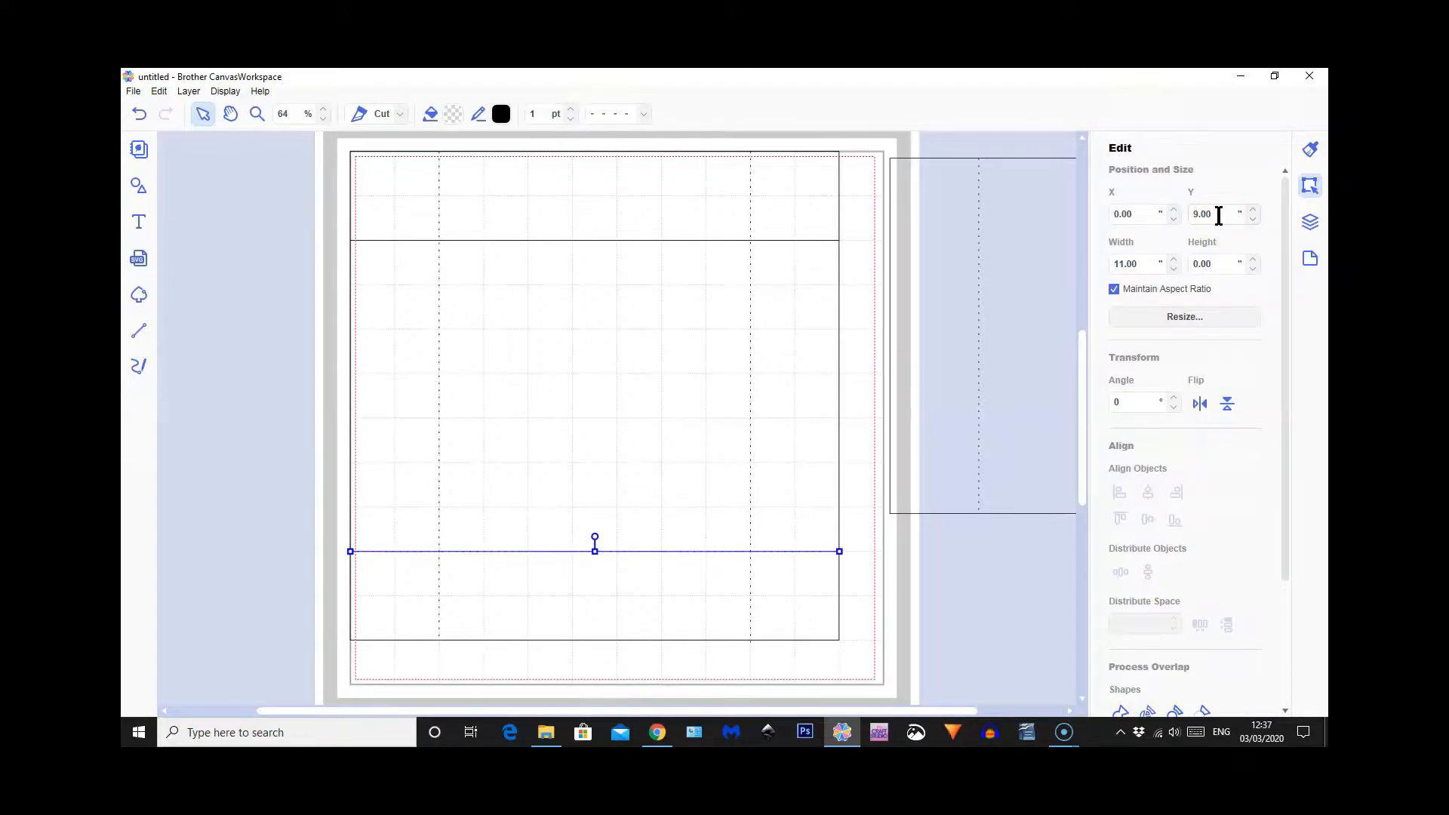
# Change the solid horizontal line at Y 2.00 to the same dashed pattern as the other fold lines
pyautogui.click(594, 243)
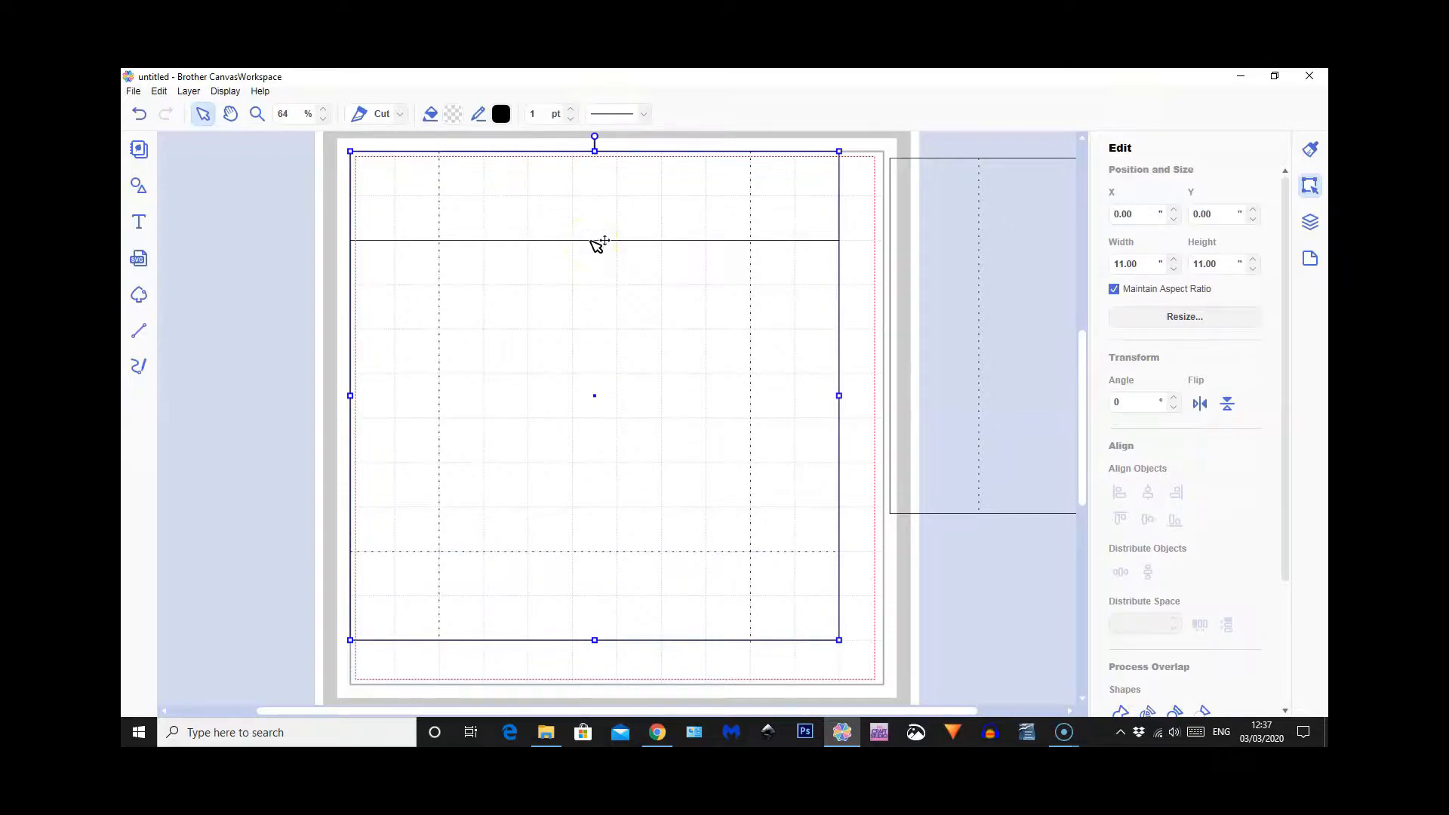
pyautogui.doubleClick(594, 243)
pyautogui.click(232, 292)
pyautogui.click(375, 241)
pyautogui.click(613, 115)
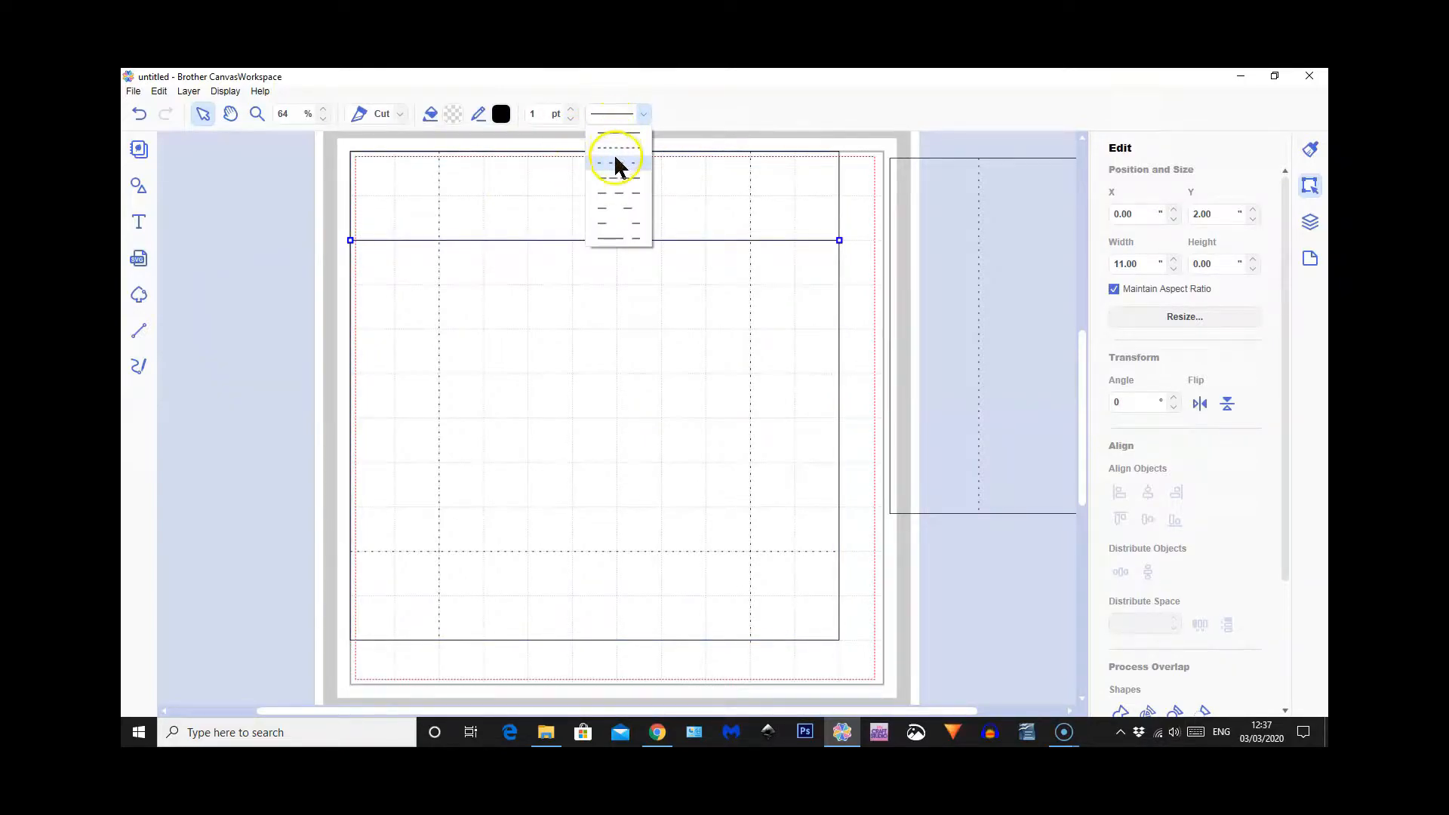
pyautogui.click(615, 162)
pyautogui.click(279, 334)
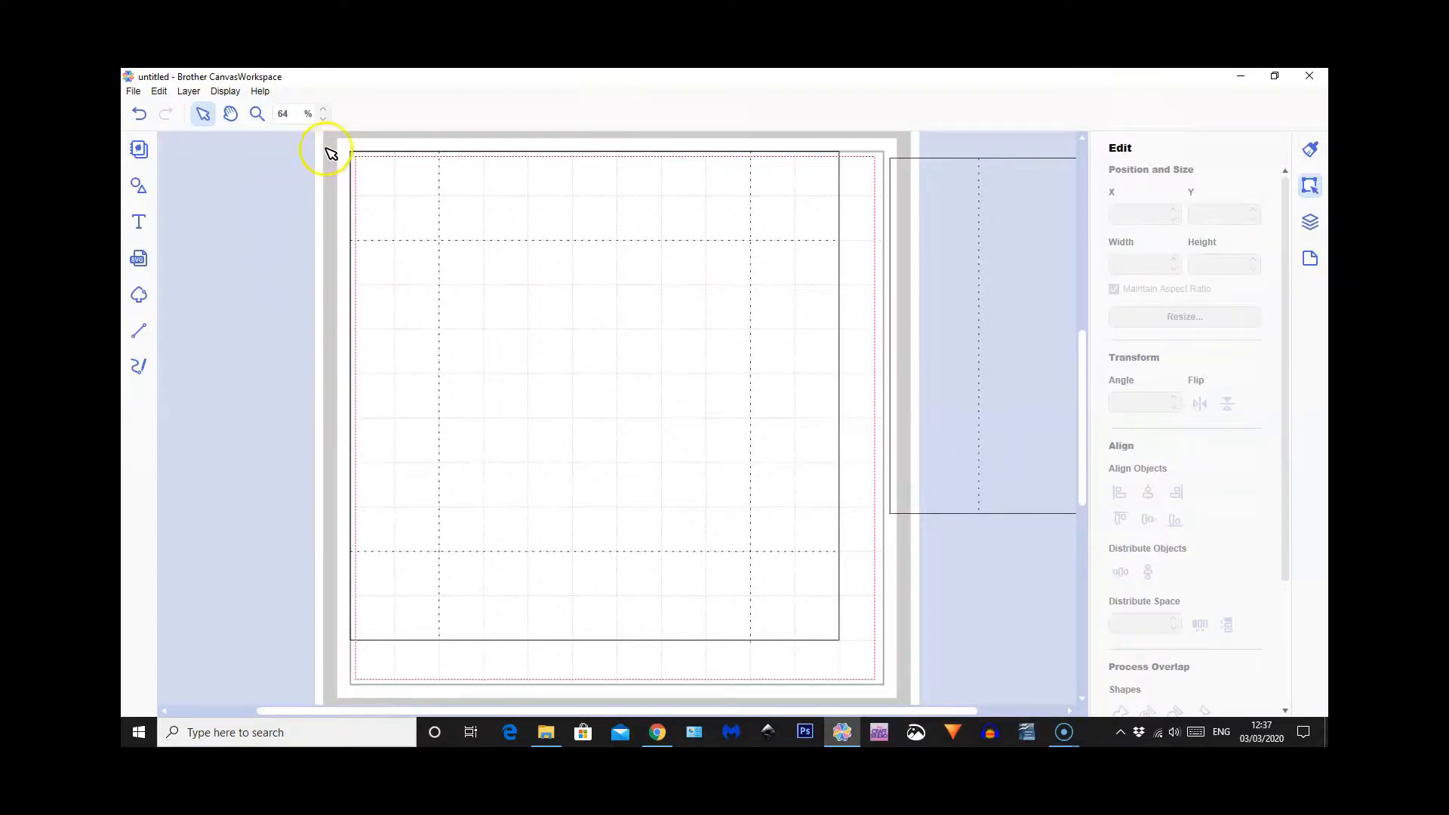
# Group the 11 by 11 square with its four dashed fold lines
pyautogui.moveTo(337, 139); pyautogui.dragTo(851, 664)
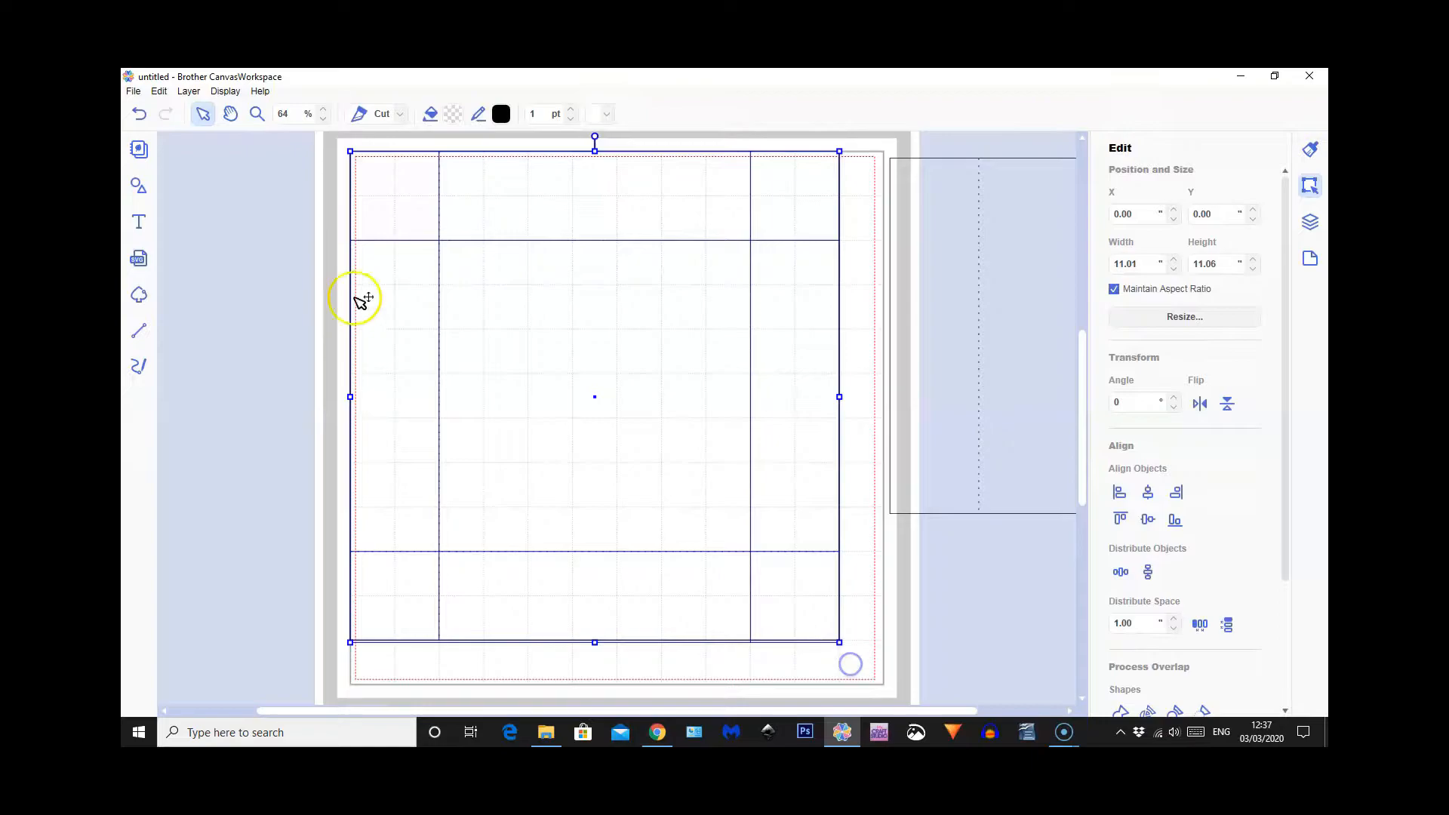
pyautogui.click(189, 92)
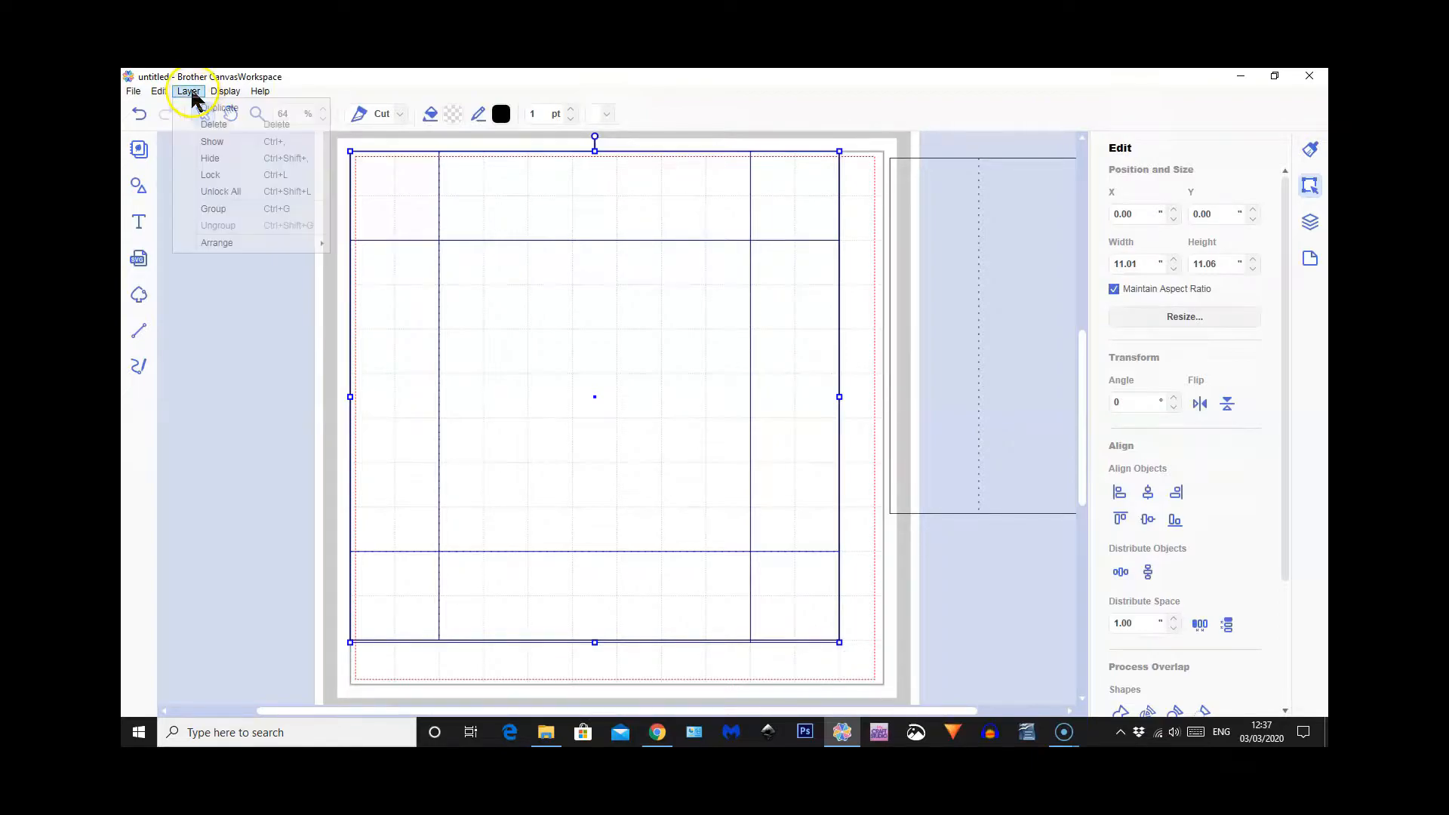
pyautogui.click(228, 209)
# Move the grouped square off the mat to about X 12.60, Y 0.27 and place the 10 by 8 rectangle at about X 0.53, Y 1.05
pyautogui.moveTo(576, 385); pyautogui.dragTo(591, 441)
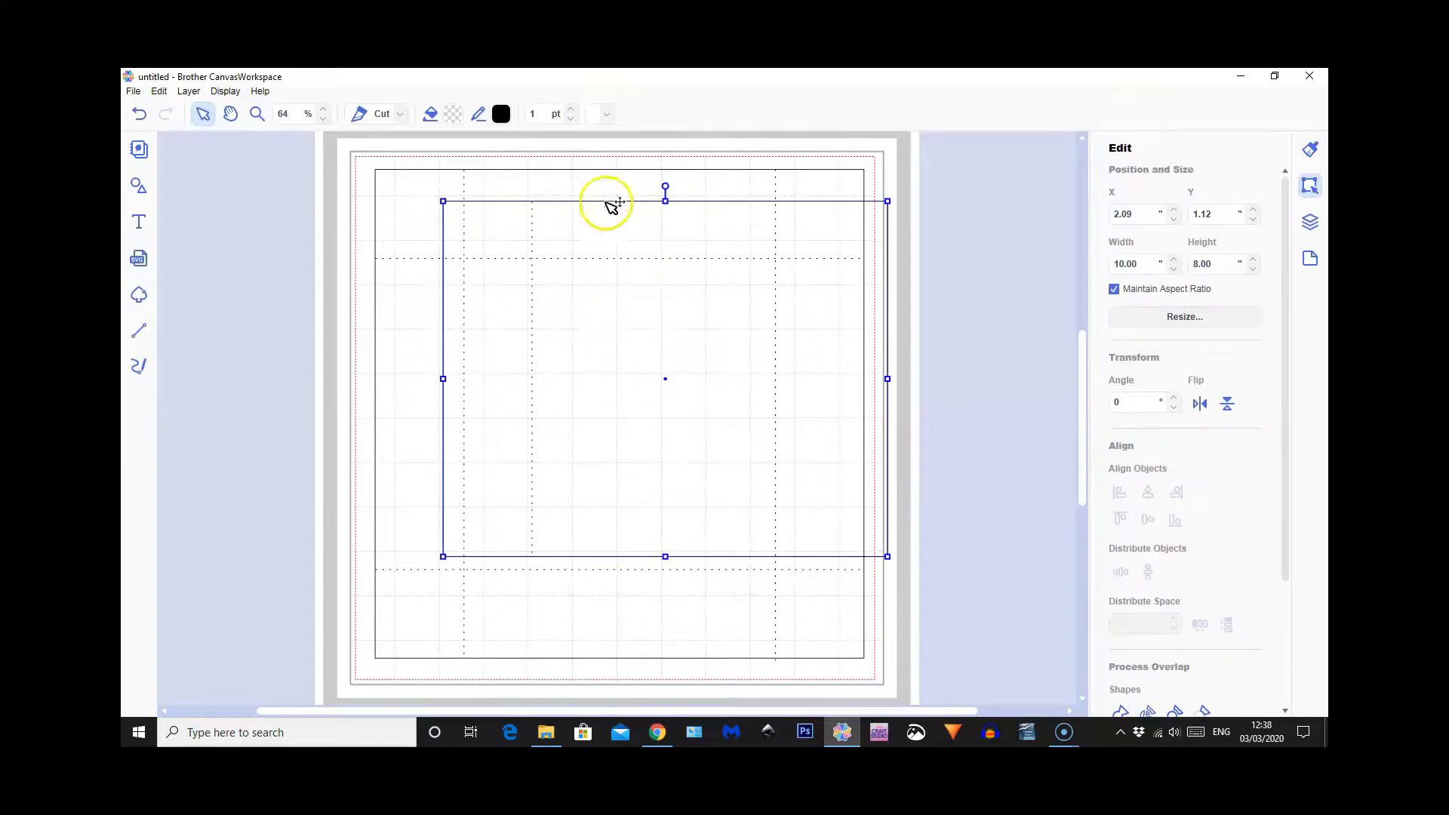
pyautogui.moveTo(409, 189); pyautogui.dragTo(944, 183)
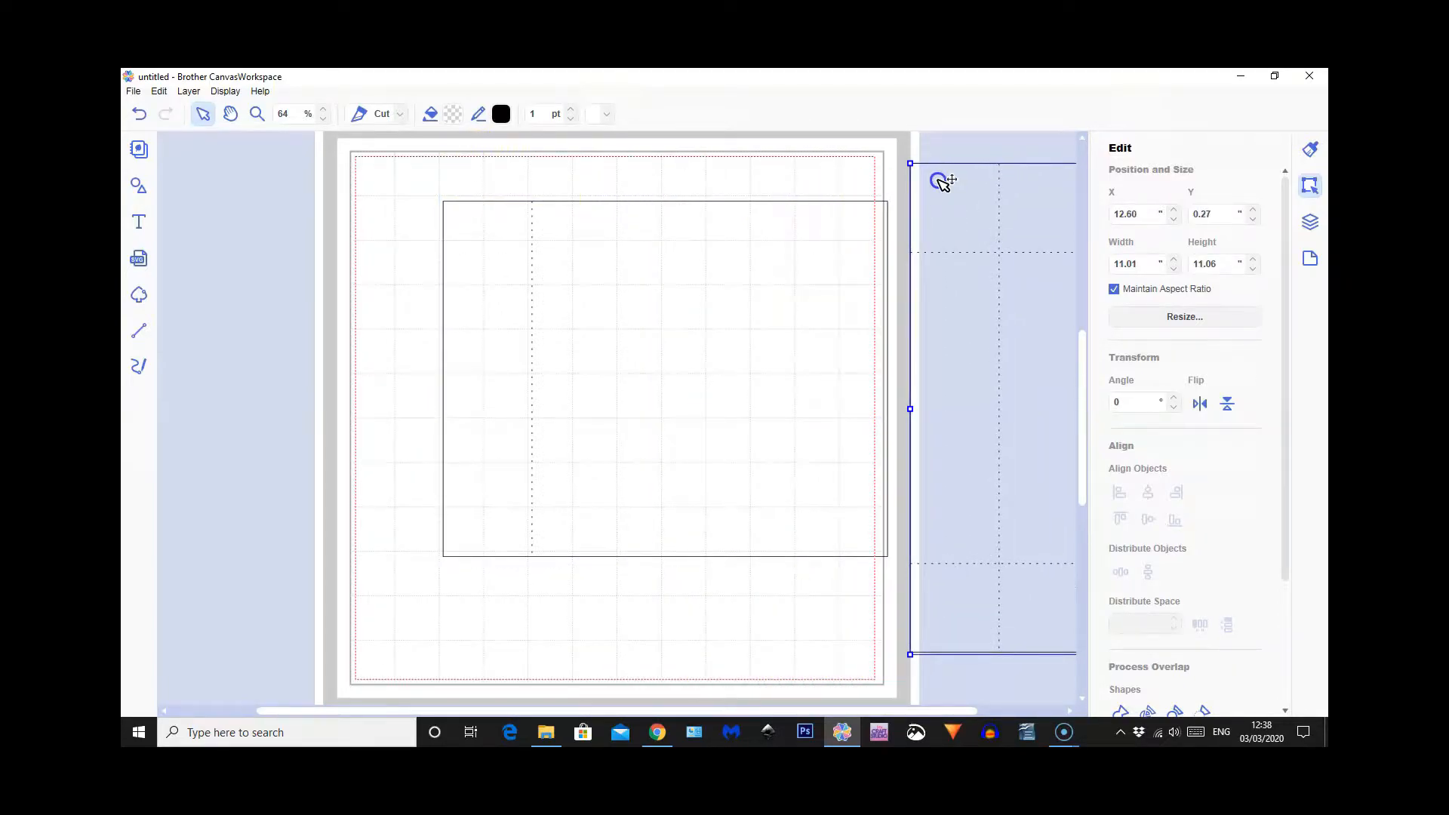
pyautogui.moveTo(705, 333); pyautogui.dragTo(635, 329)
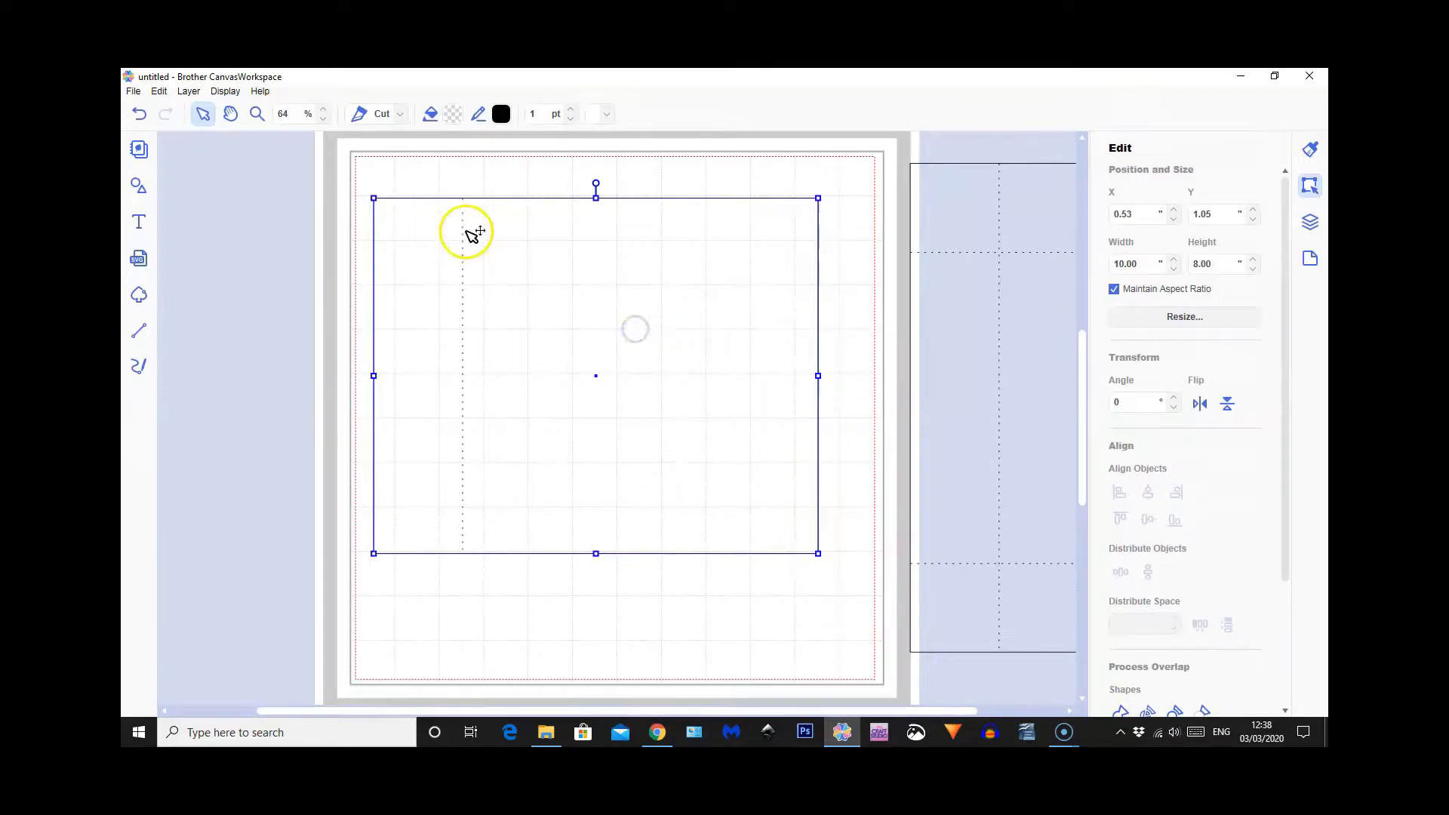
# Add a plain square and place it inside the 10 by 8 rectangle at about X 2.91, Y 1.40
pyautogui.click(139, 188)
pyautogui.click(230, 209)
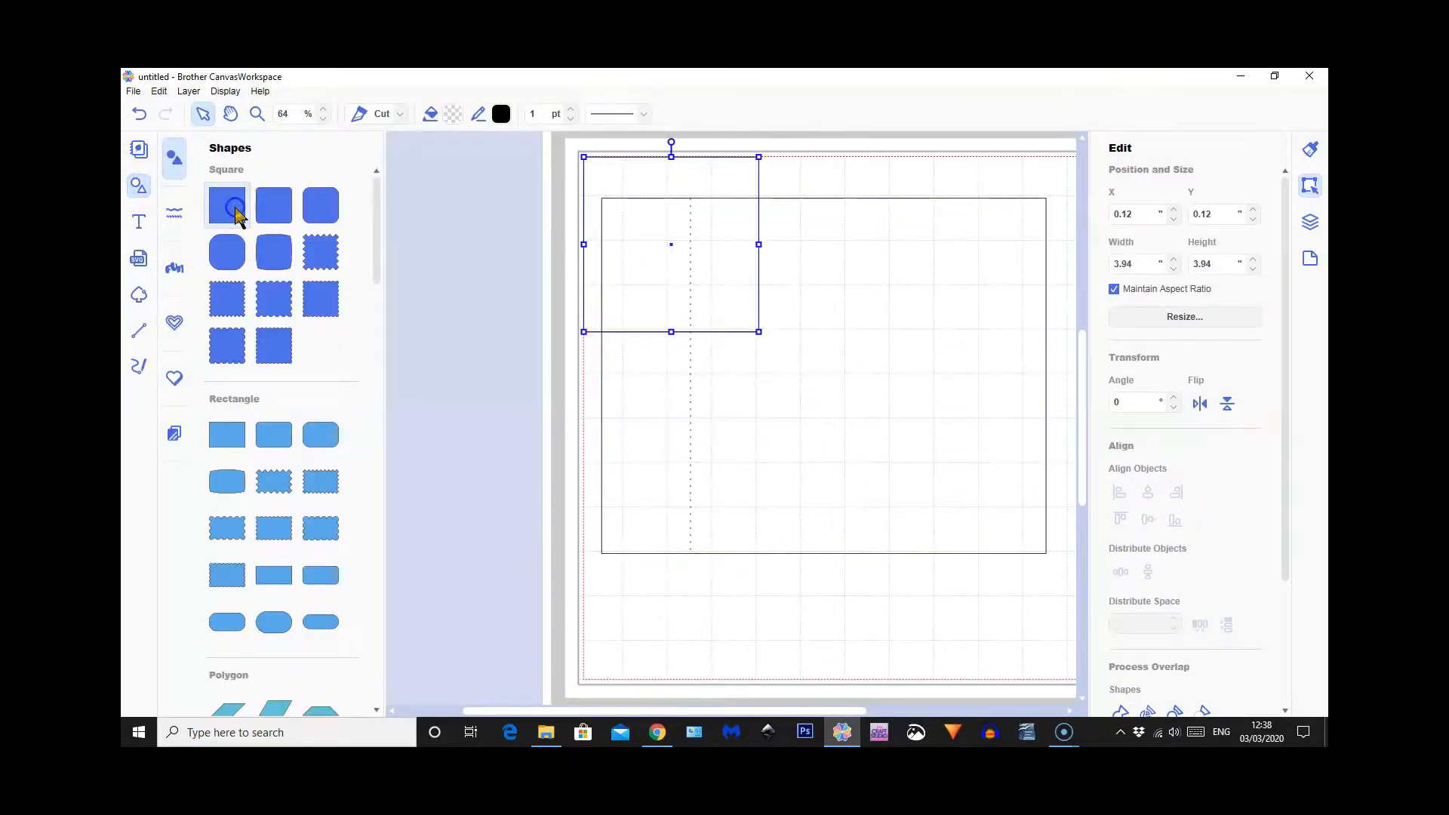
pyautogui.click(140, 187)
pyautogui.moveTo(495, 194); pyautogui.dragTo(607, 237)
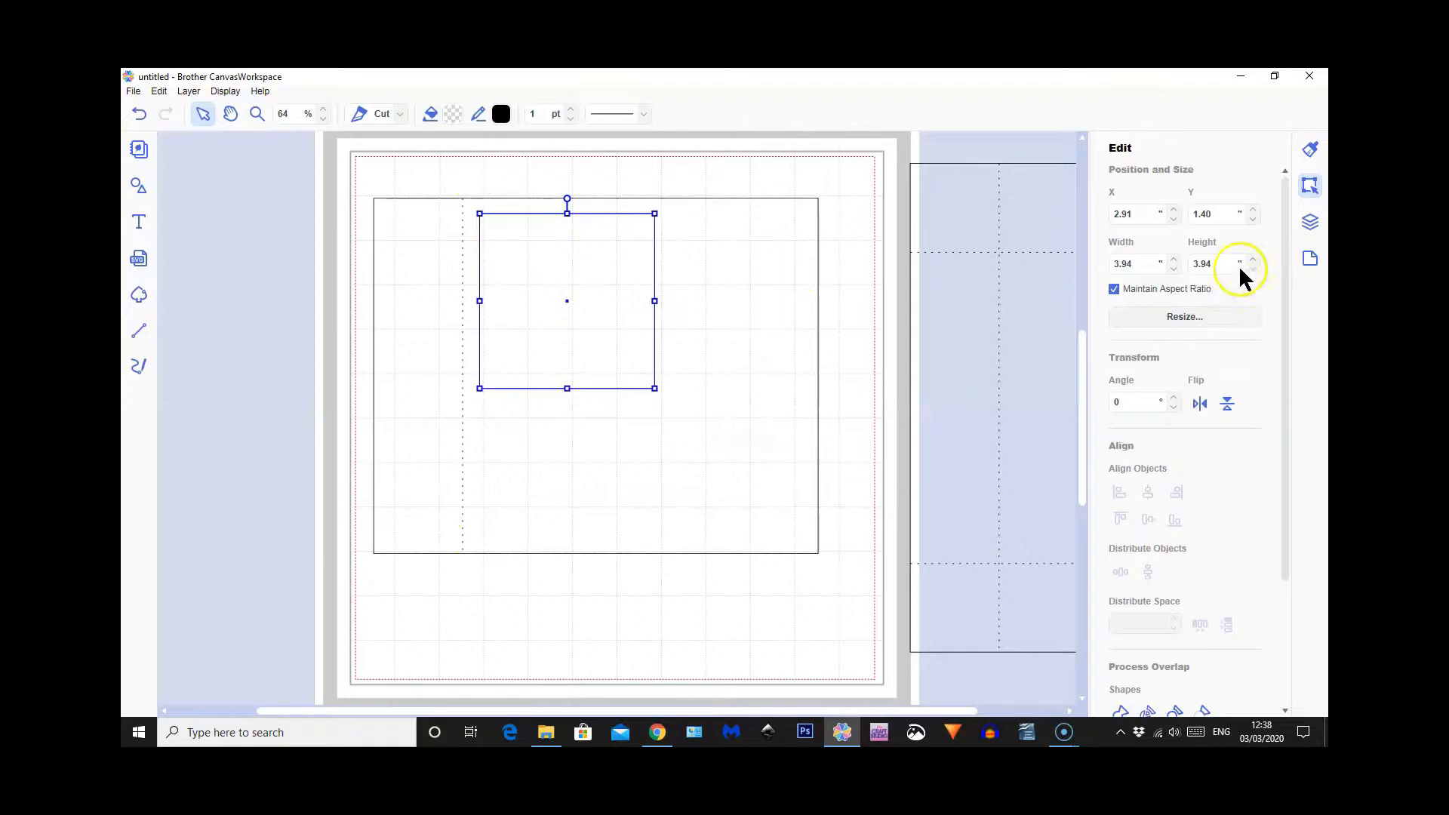
# Resize the new square to 7.75 by 7.75 and center it in the rectangle's large panel at about X 2.69, Y 1.16
pyautogui.moveTo(1134, 264); pyautogui.dragTo(1112, 267)
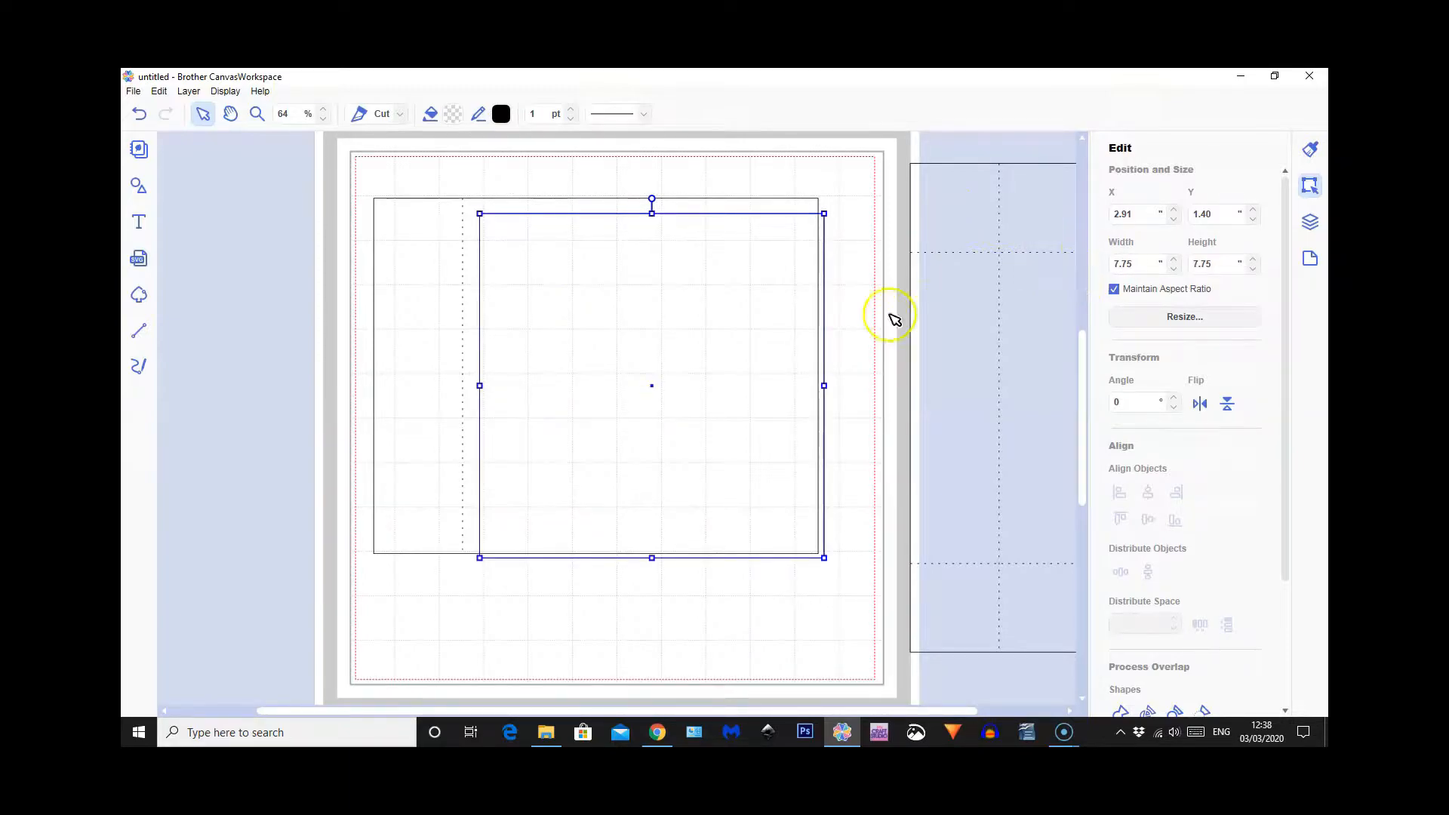
pyautogui.moveTo(589, 342); pyautogui.dragTo(578, 333)
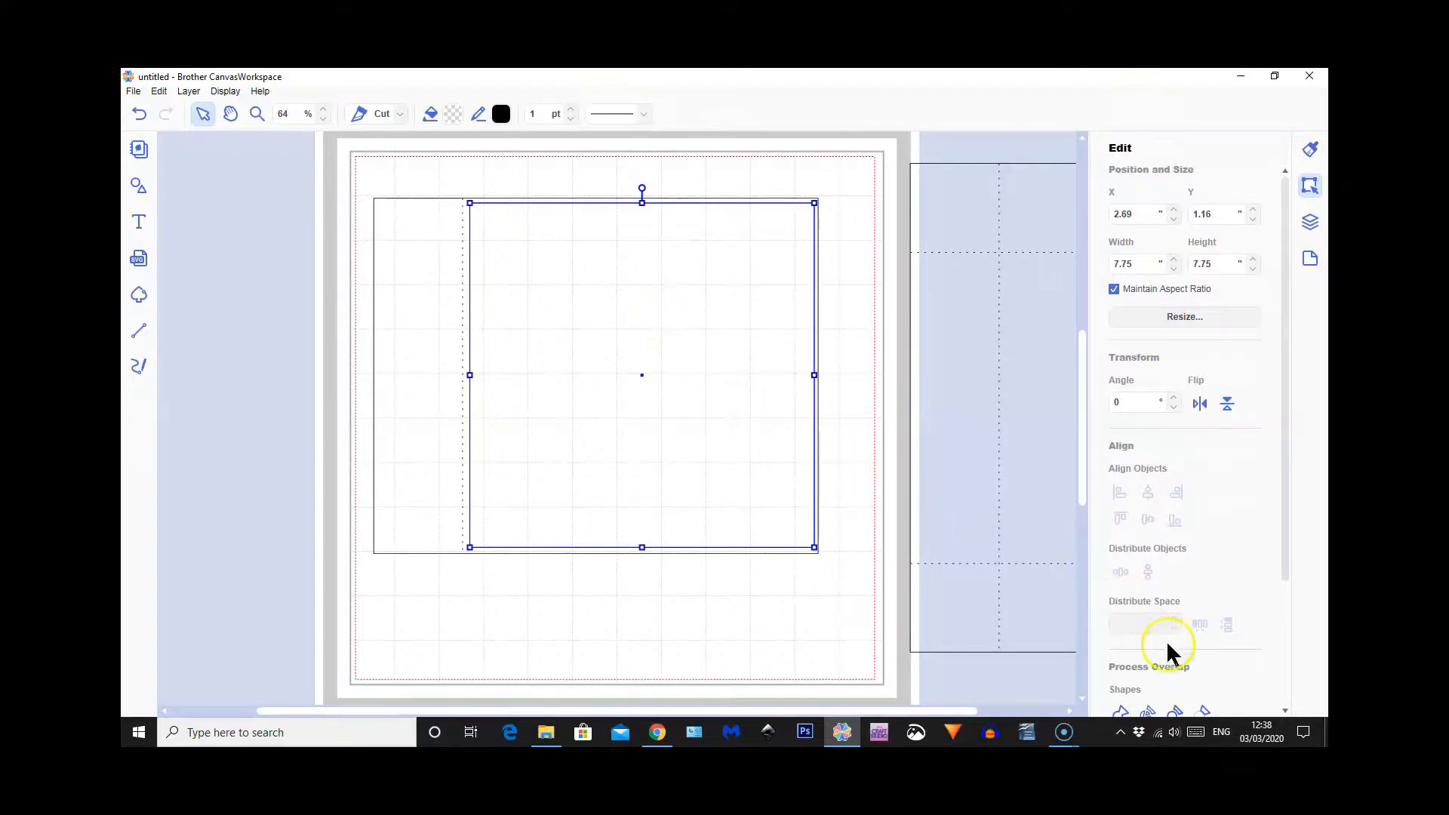
pyautogui.scroll(-1, 1153, 595)
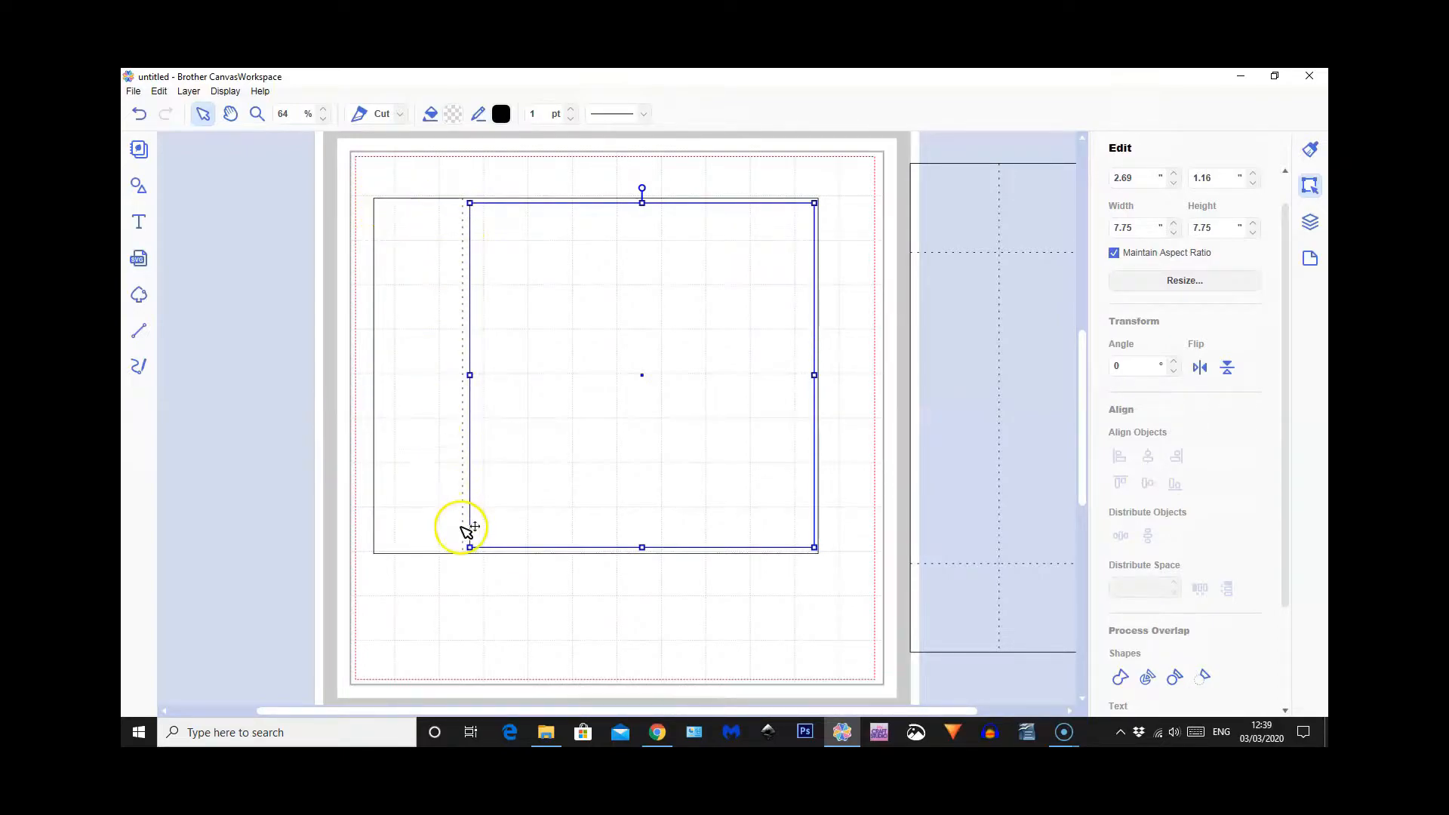
# Shift the grouped 11-inch template toward the mat's left side, and move the 10 by 8 rectangle together with its inner square off to the right
pyautogui.moveTo(1035, 448); pyautogui.dragTo(280, 459)
pyautogui.moveTo(704, 177); pyautogui.dragTo(785, 330)
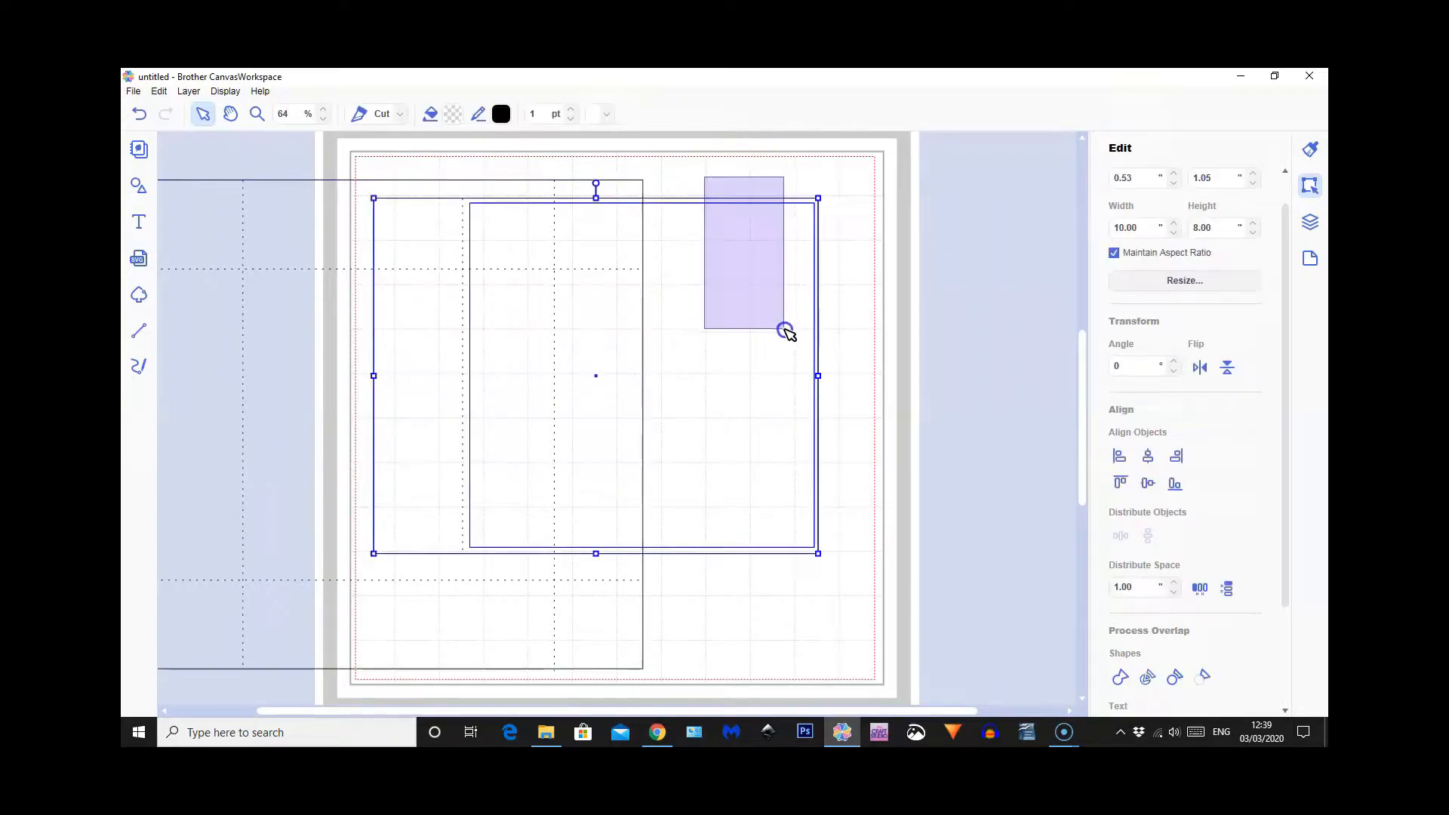
pyautogui.moveTo(727, 281); pyautogui.dragTo(1083, 257)
# Stack the three pieces on the mat: the grouped template at about X 0.20, Y 0.44, the 7.75 square, and the rectangle at about X 0.75, Y 0.73
pyautogui.moveTo(481, 398); pyautogui.dragTo(672, 390)
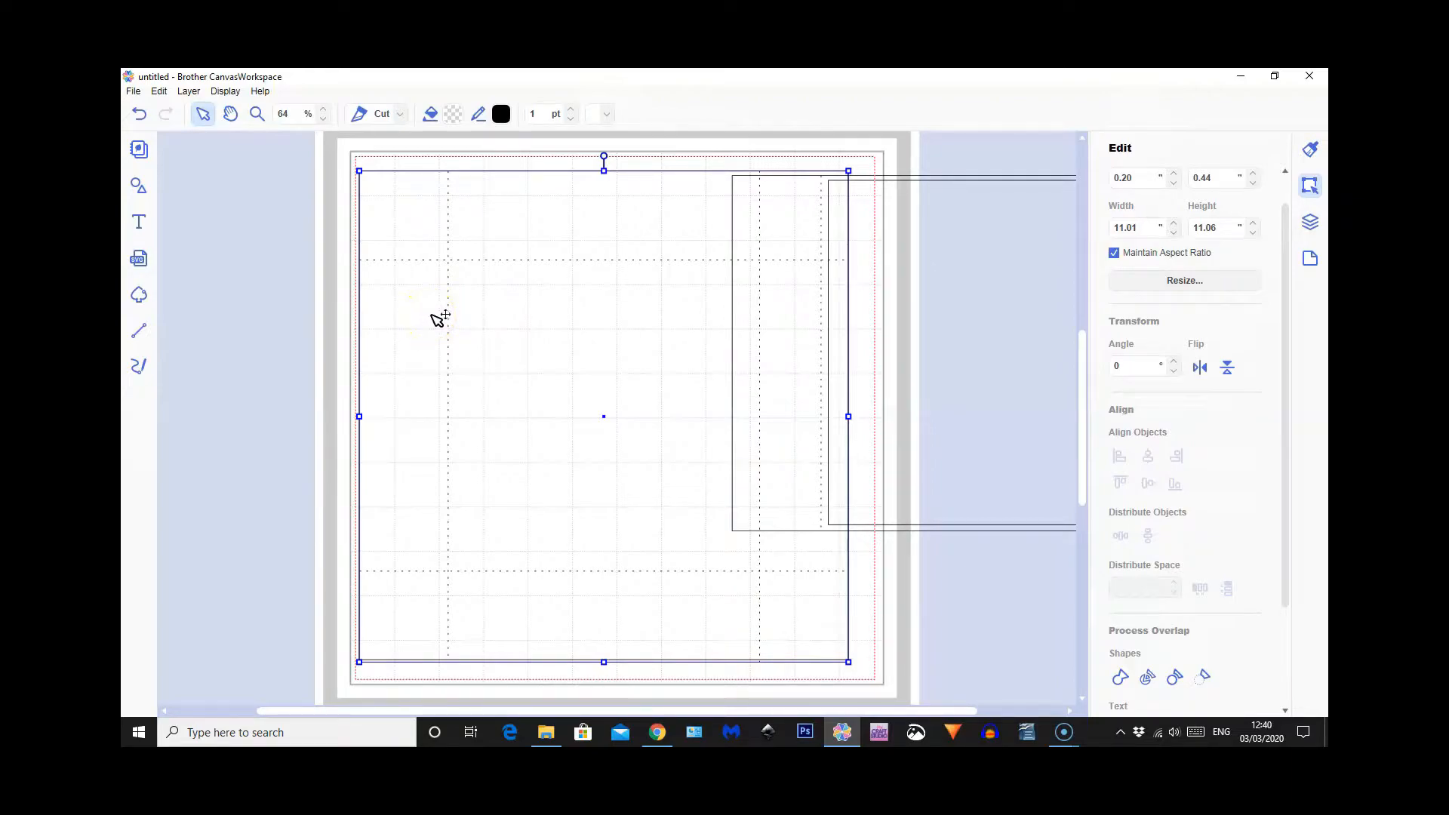
pyautogui.moveTo(957, 334); pyautogui.dragTo(576, 411)
pyautogui.moveTo(948, 227); pyautogui.dragTo(604, 225)
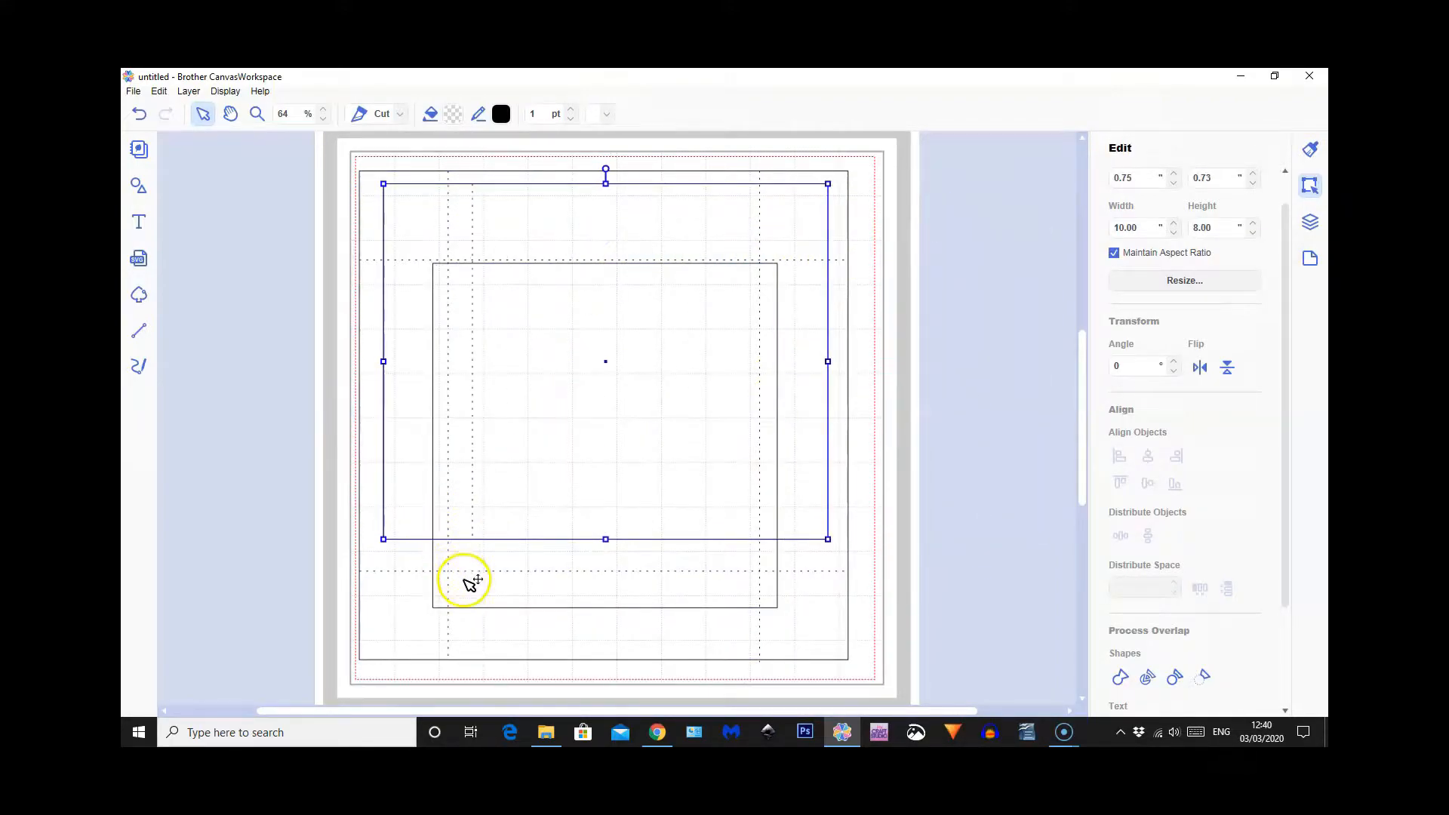